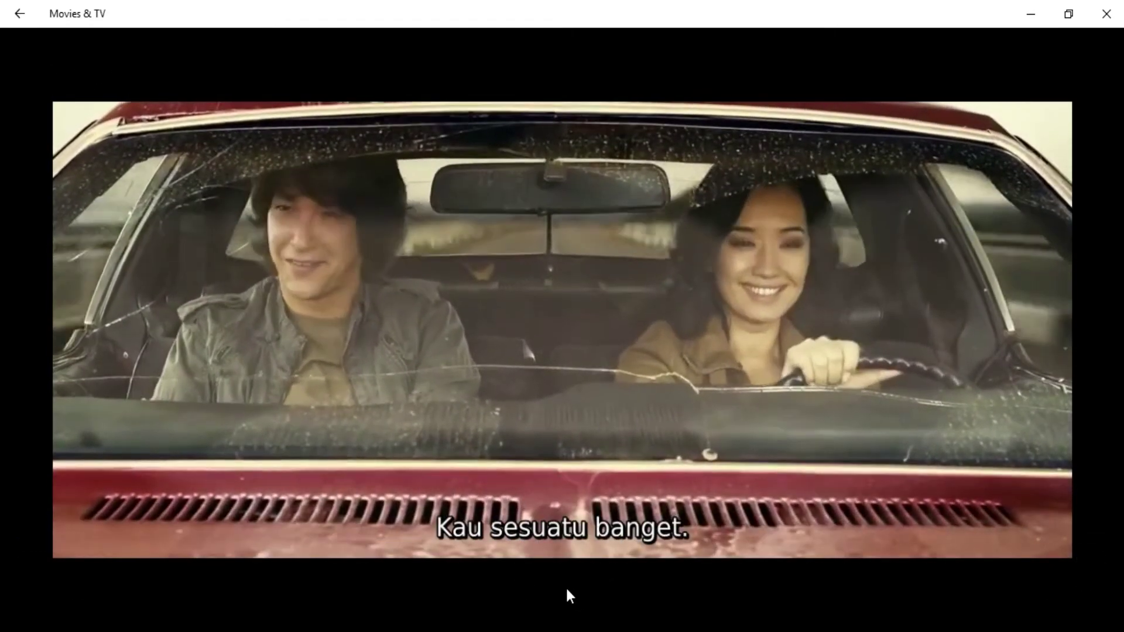
- Close the hihi video player and start a new project in AVS Video Editor
mouse_move(561, 587)
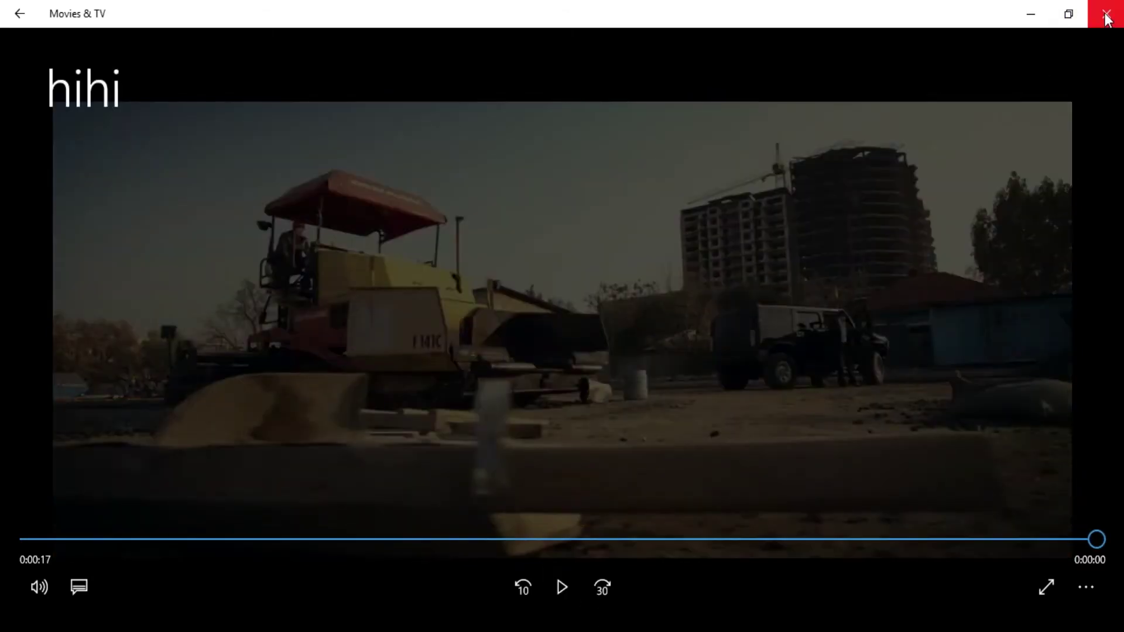
click(1107, 20)
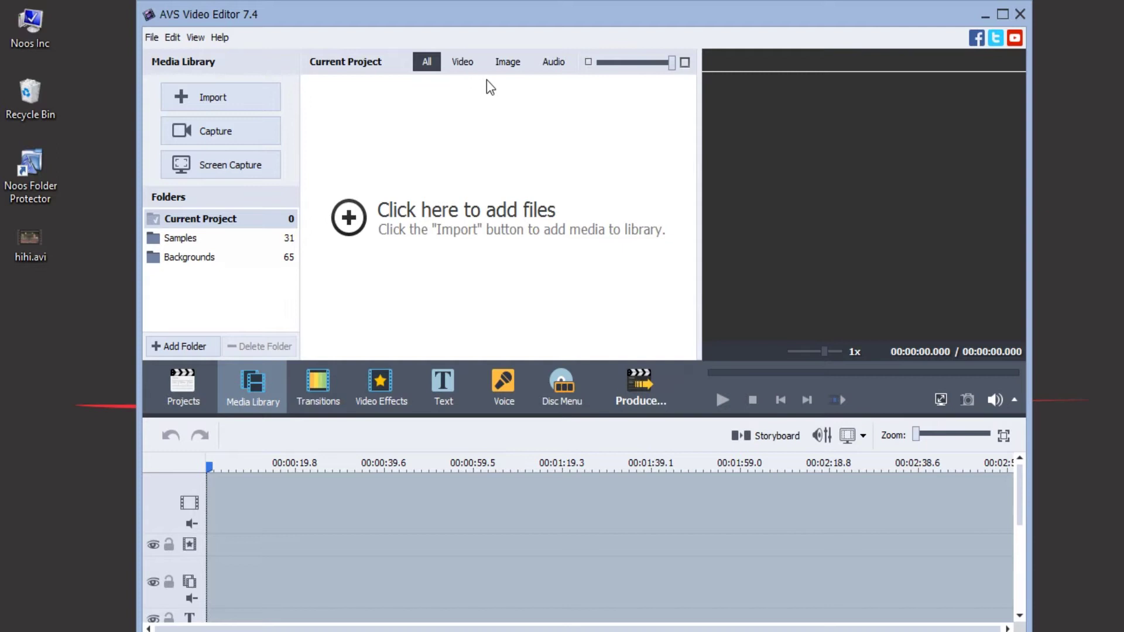
click(154, 38)
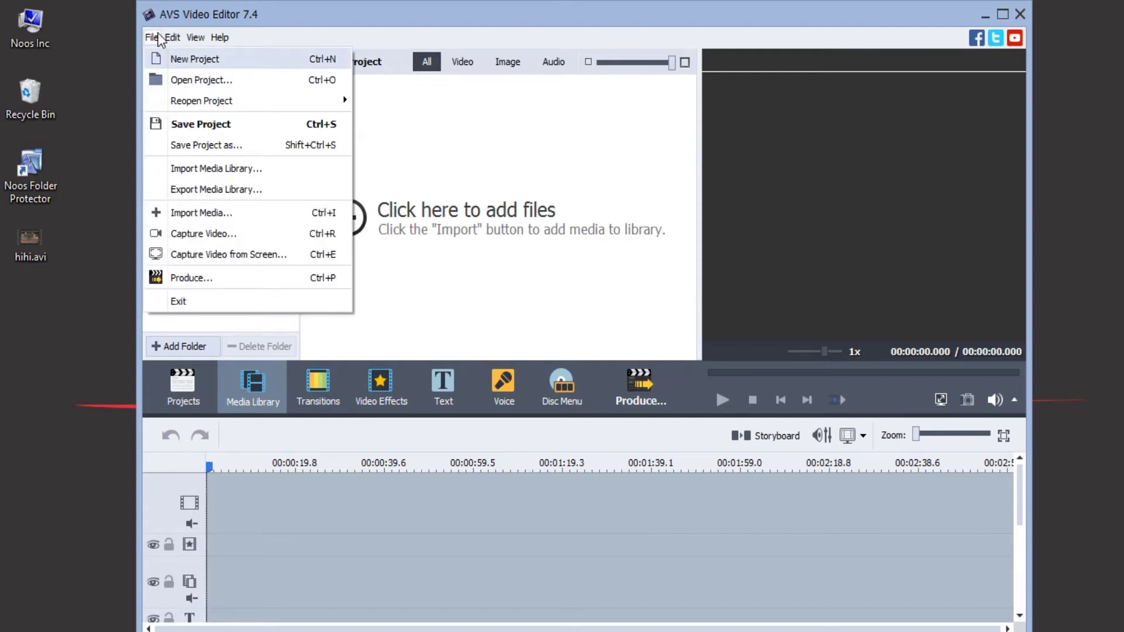
click(185, 59)
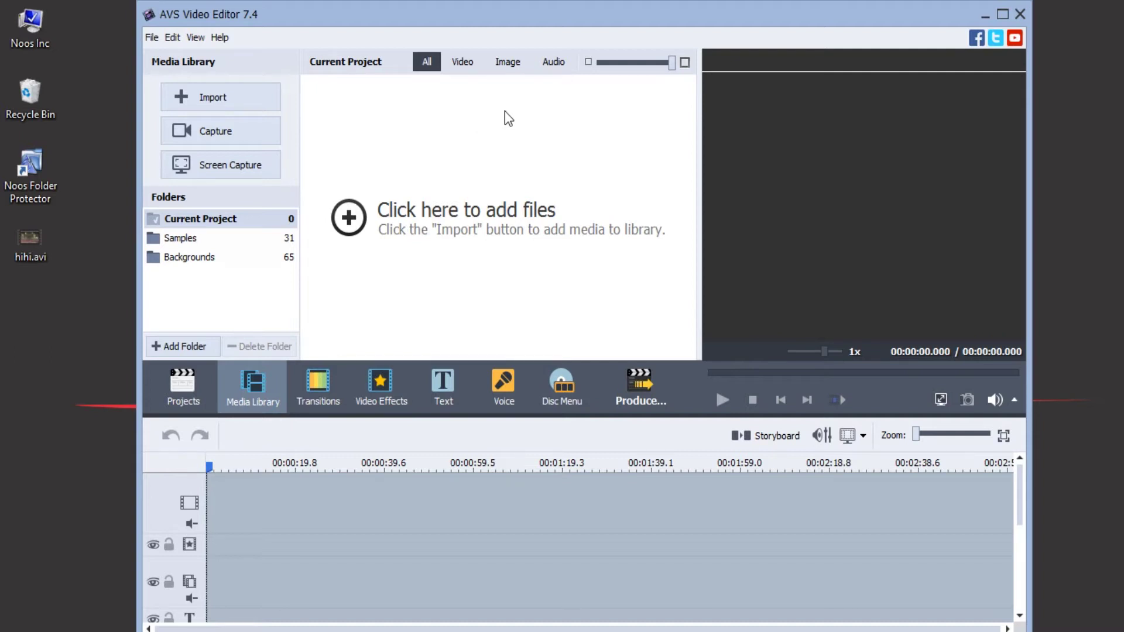
- Import the desktop file hihi.avi into the current project's media library
drag(659, 13, 669, 16)
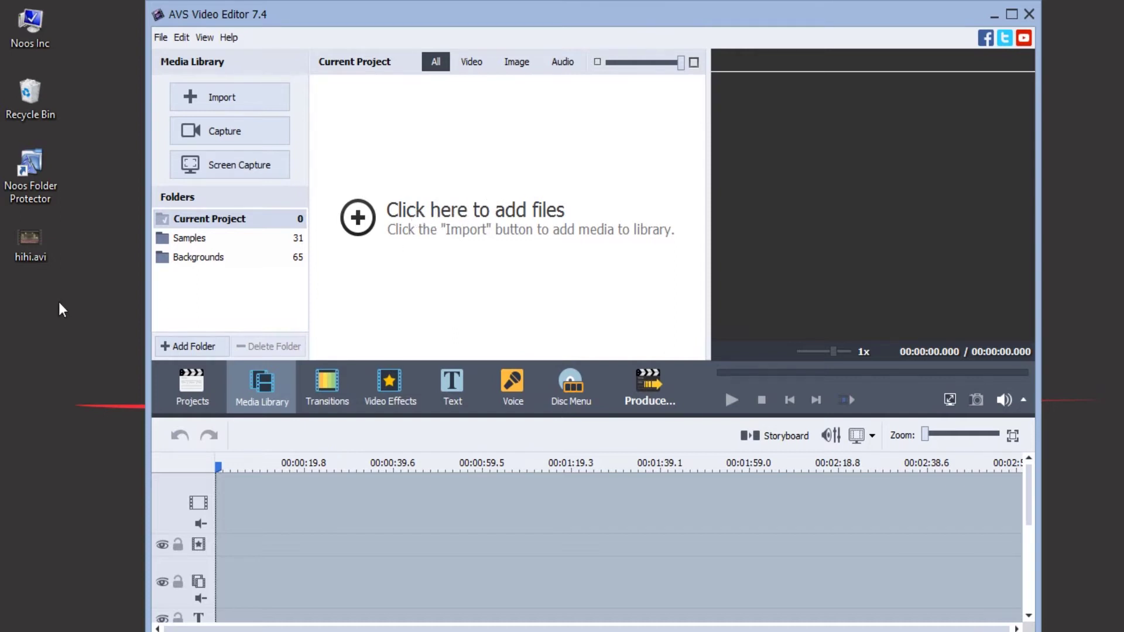
click(26, 242)
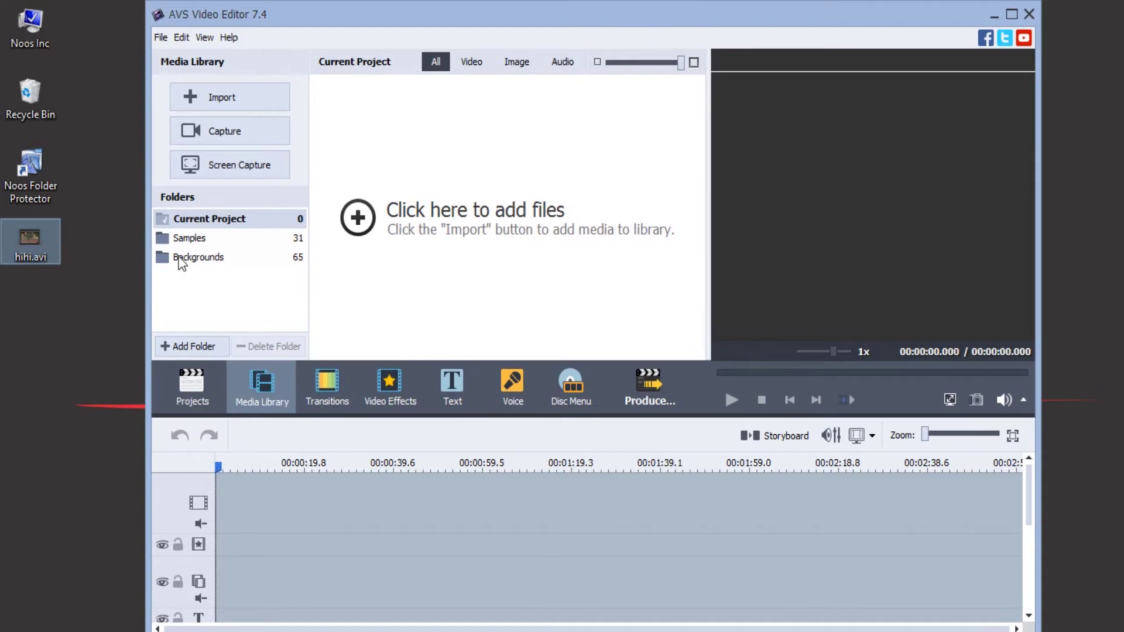
drag(24, 237, 391, 208)
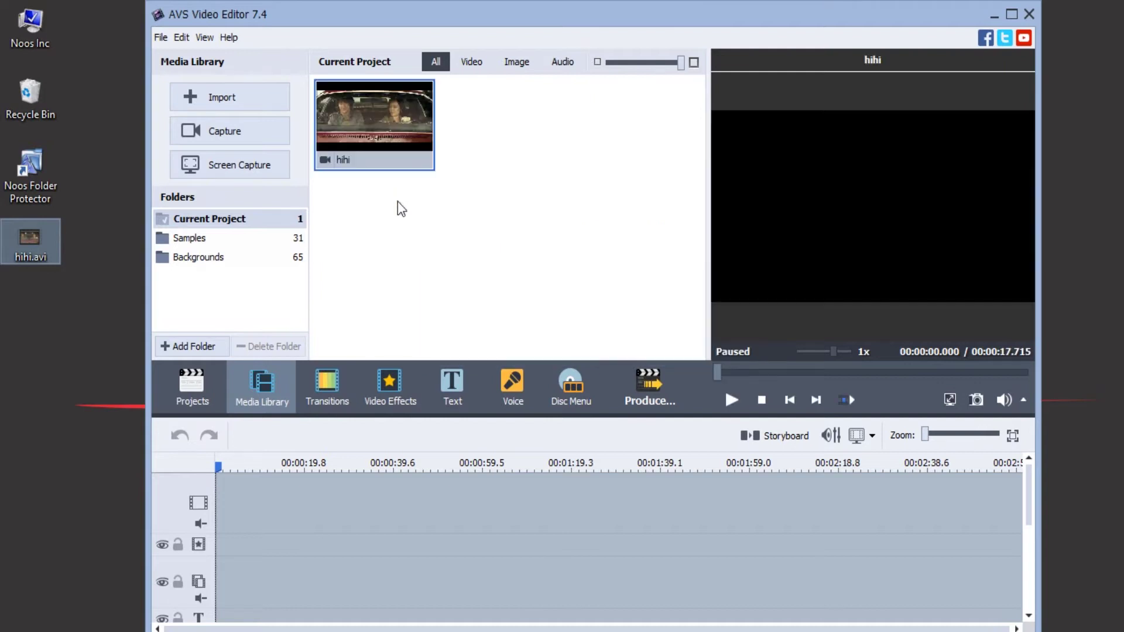
- Maximize the editor and place the hihi clip at the start of the video track, matching the project's aspect ratio to it
click(1010, 14)
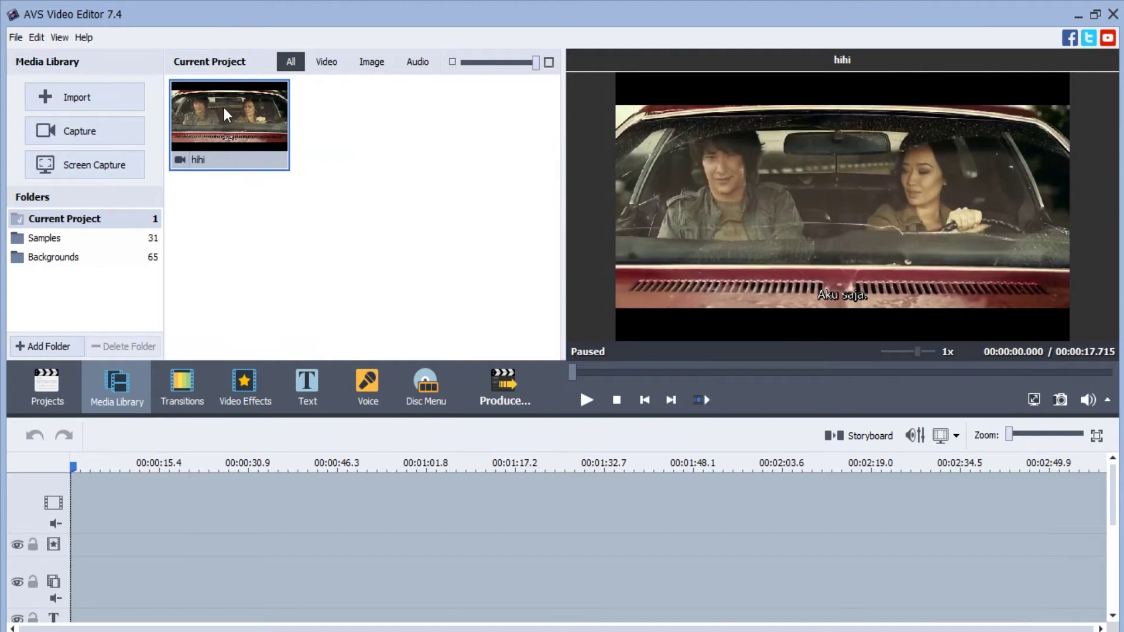
drag(223, 107, 77, 485)
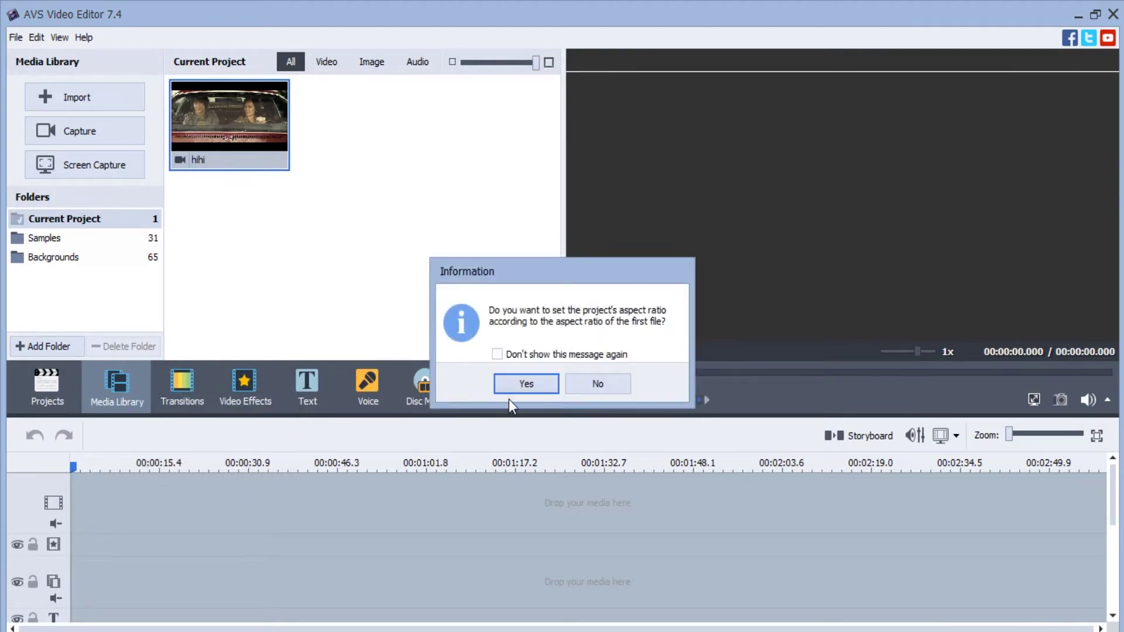
click(526, 383)
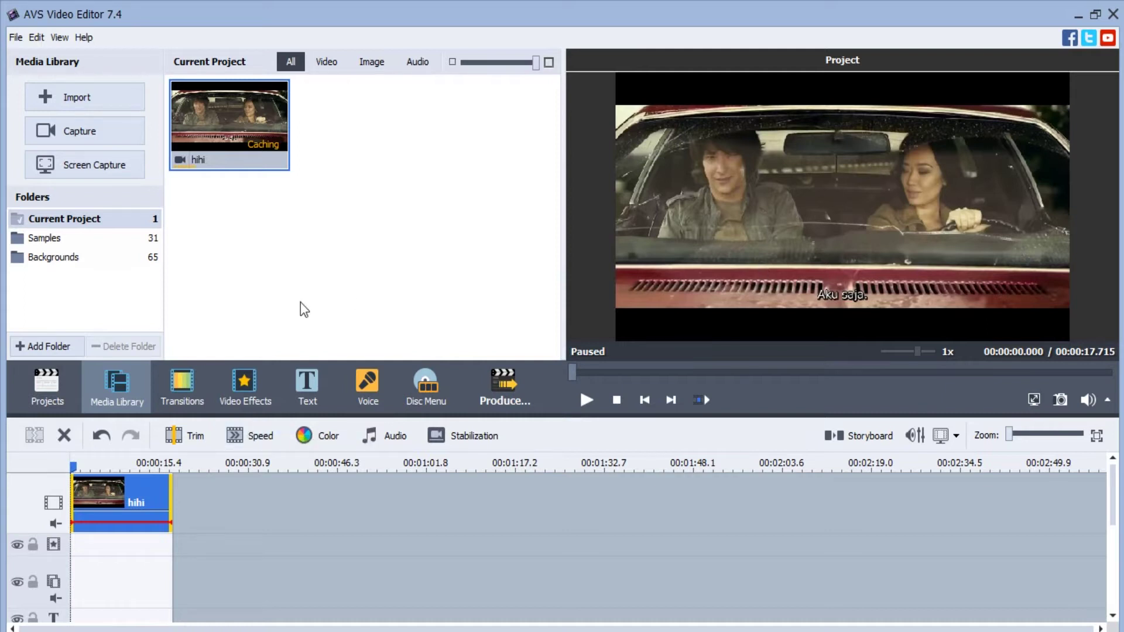
- Preview the Motion Blur, Gaussian Blur and Mosaic video effects in the Effect category, using smaller thumbnails
click(248, 385)
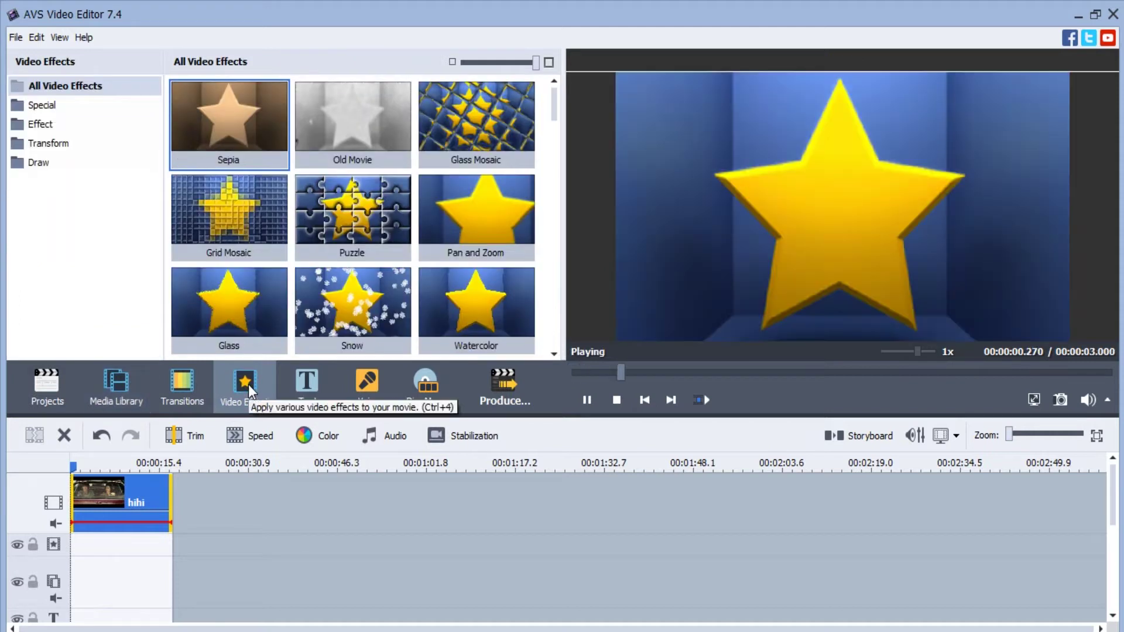
click(42, 125)
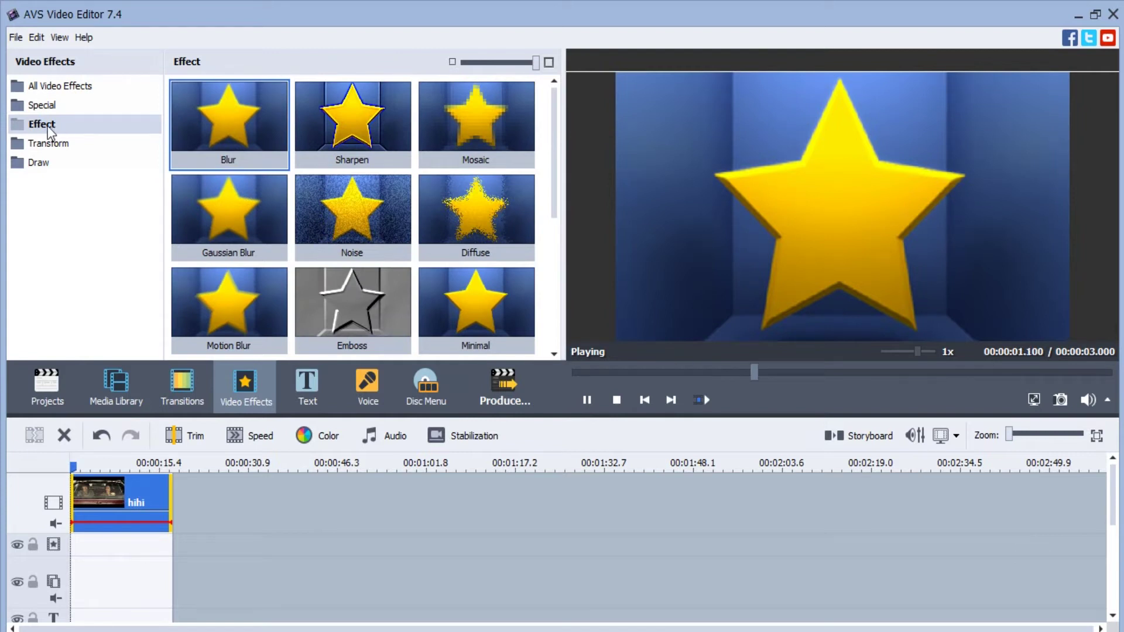
drag(535, 62, 497, 63)
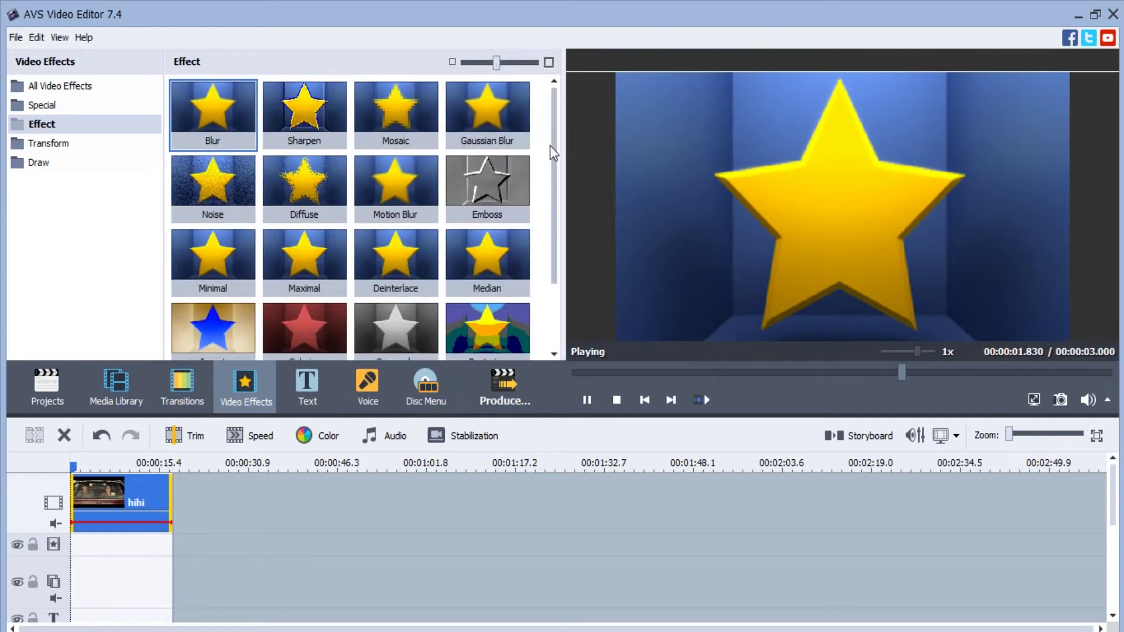
scroll(554, 160, down, 1)
scroll(553, 160, up, 1)
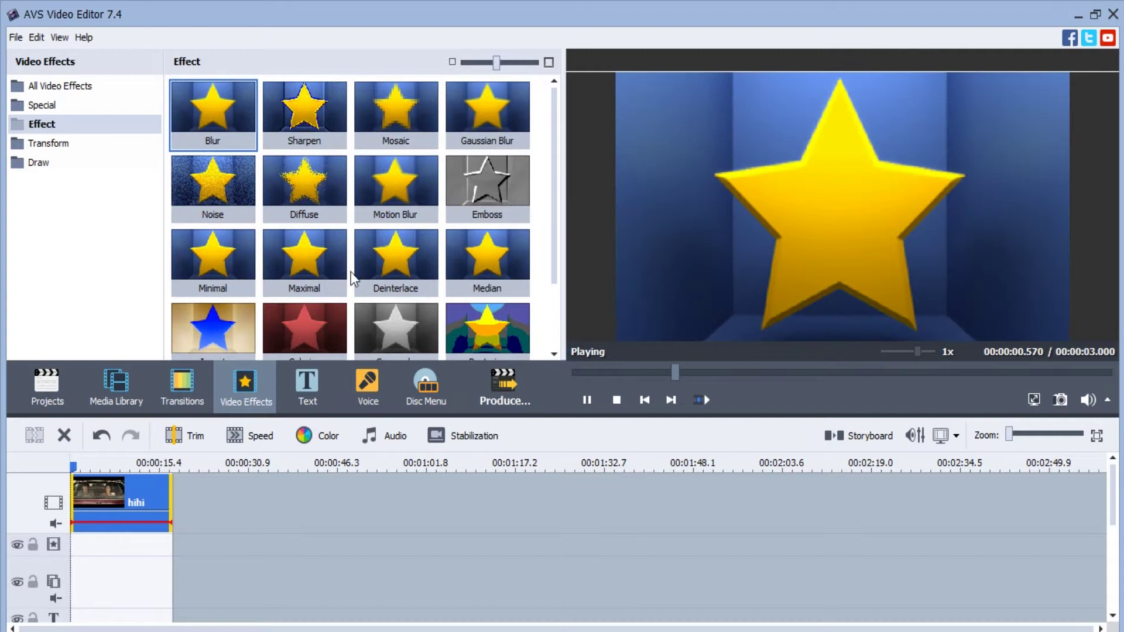
click(406, 201)
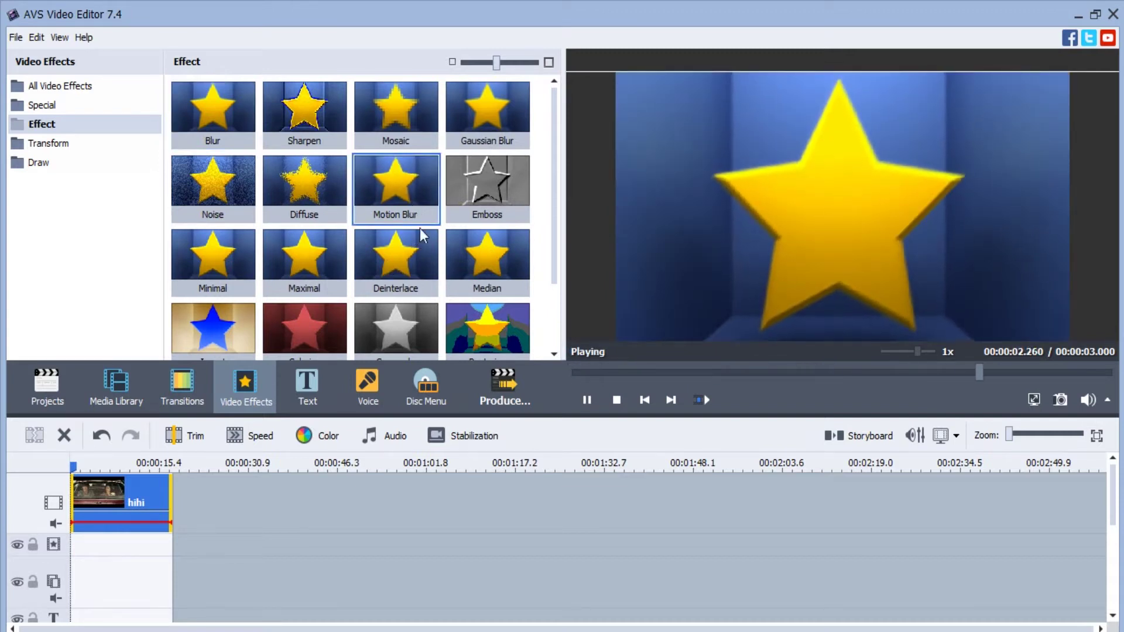
click(494, 125)
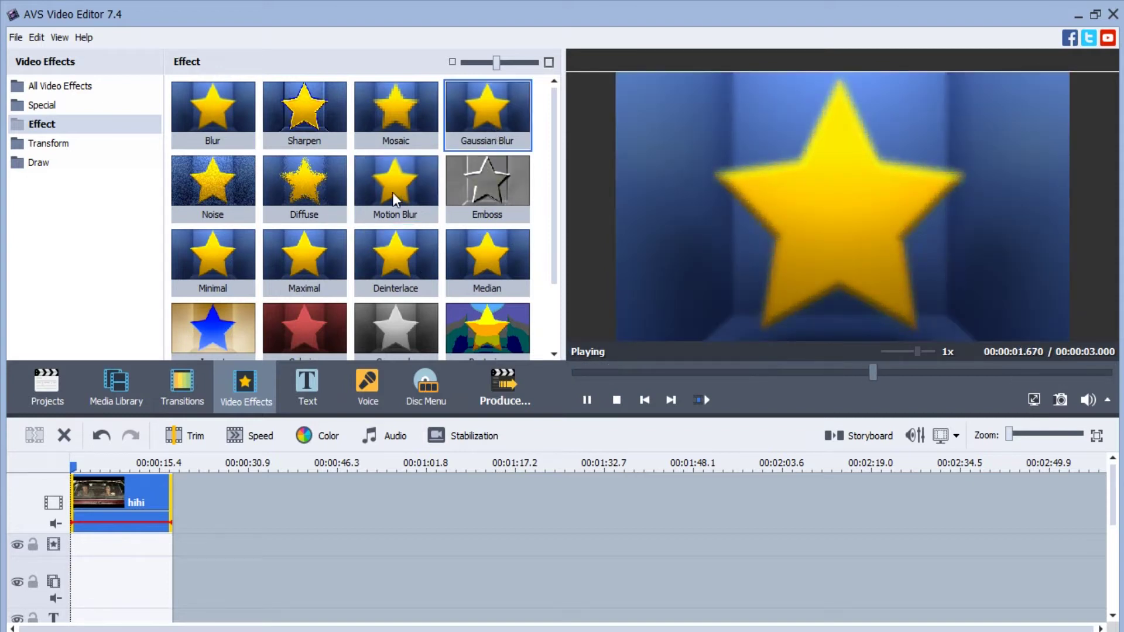
click(400, 121)
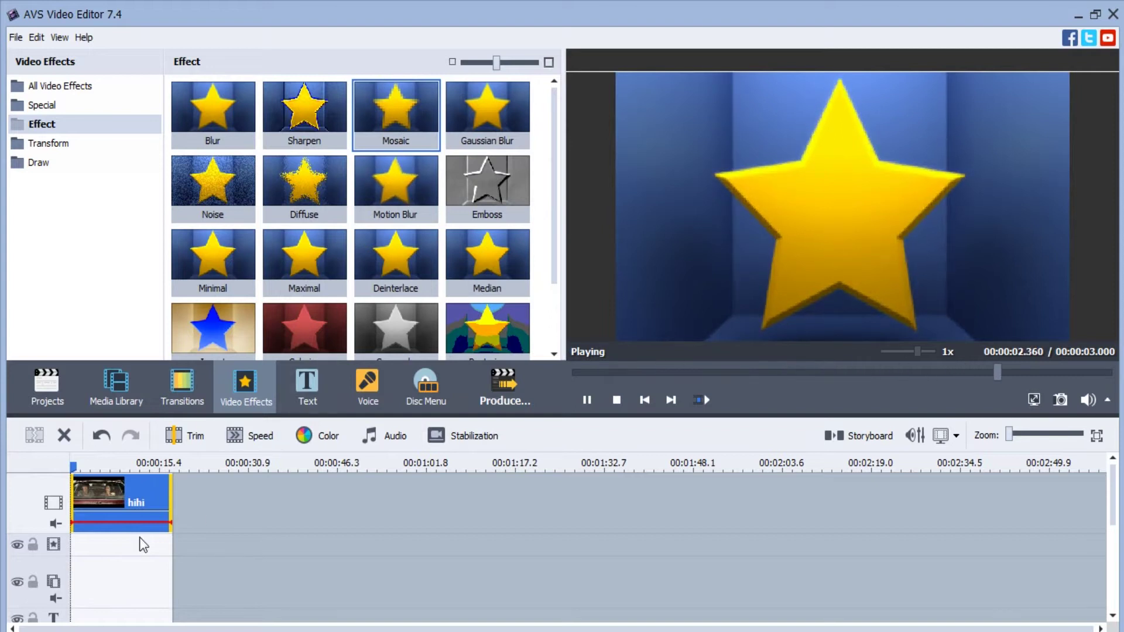
- Add the Gaussian Blur effect at the start of the effects track and shorten it to the hihi clip's length
click(482, 124)
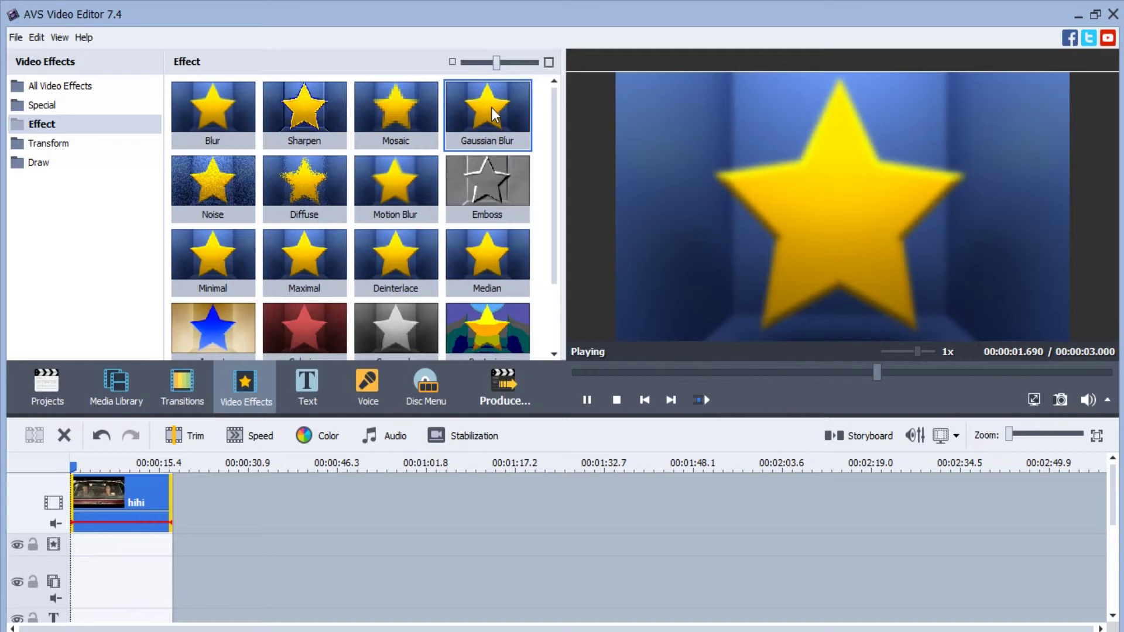
drag(490, 104, 74, 549)
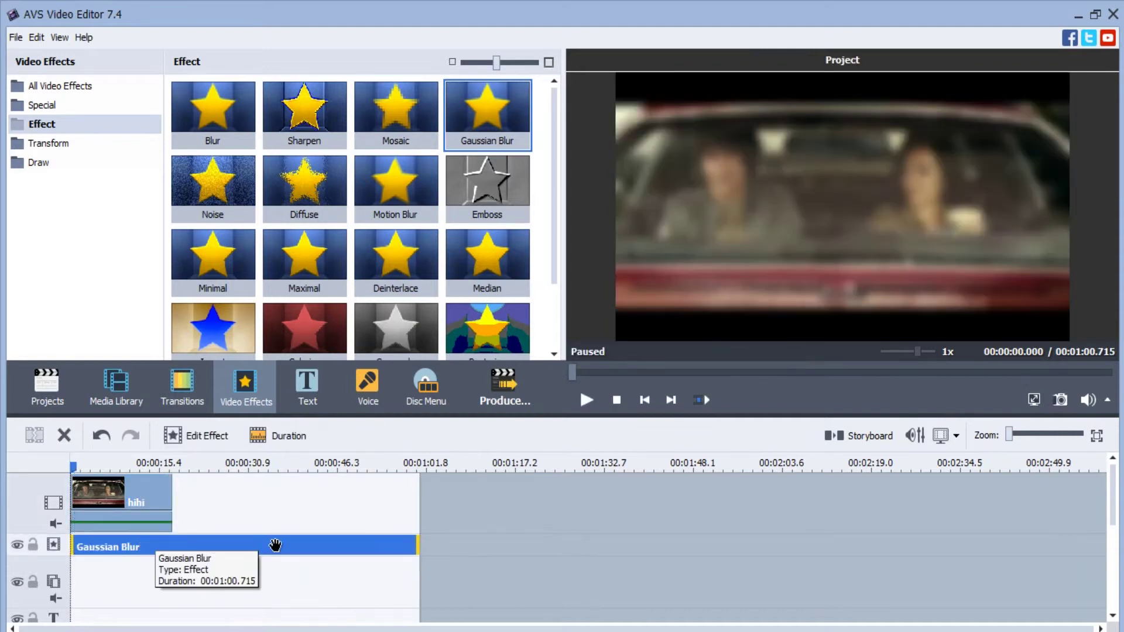
drag(419, 551, 171, 558)
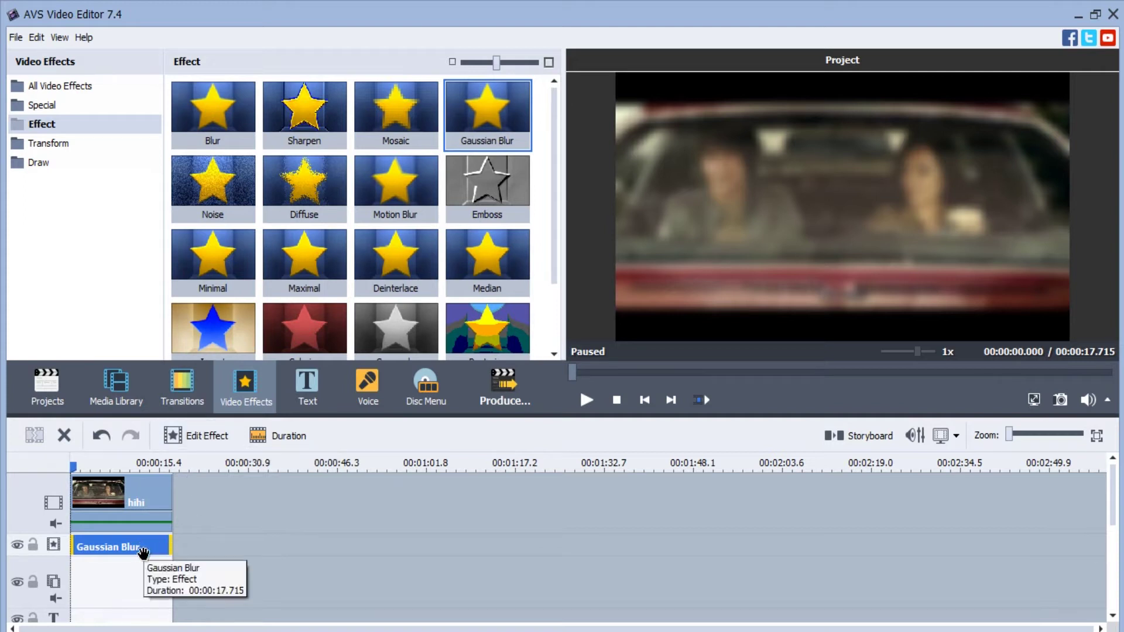
- Give the Gaussian Blur effect an Ellipse mask after trying Polygon, and fit the ellipse over the woman driver's face
double_click(144, 548)
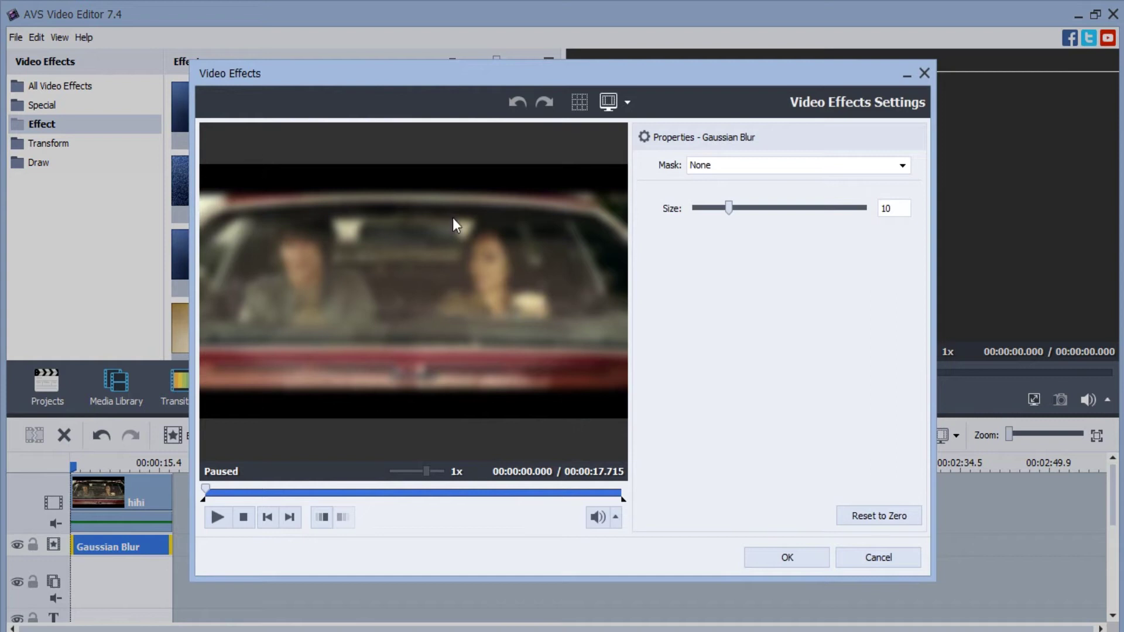
click(903, 166)
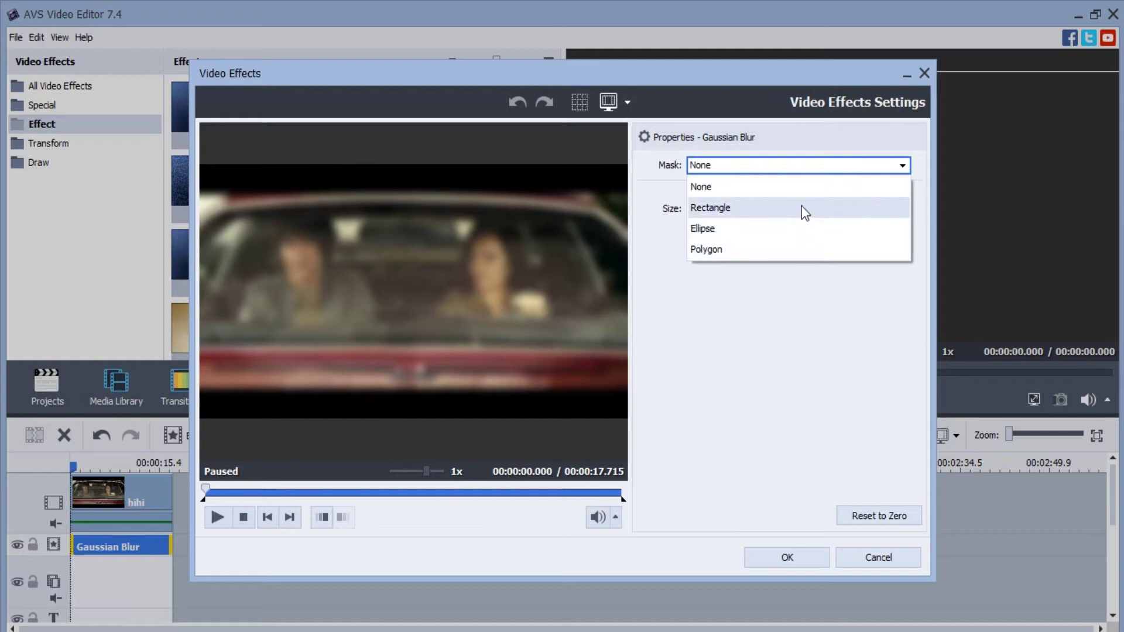
click(788, 248)
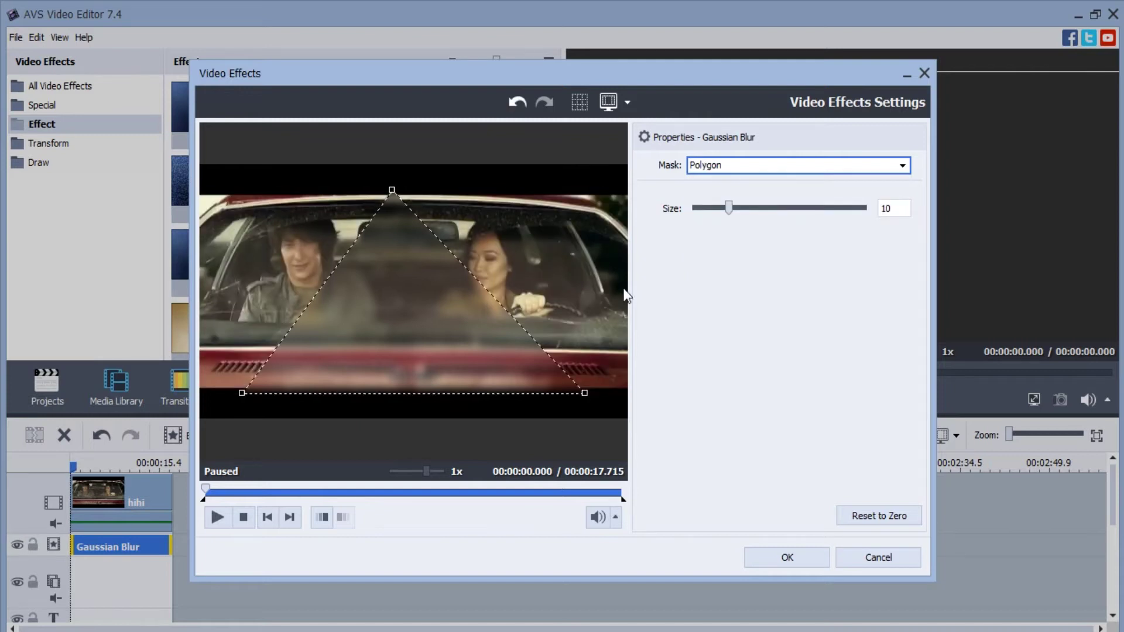
click(901, 167)
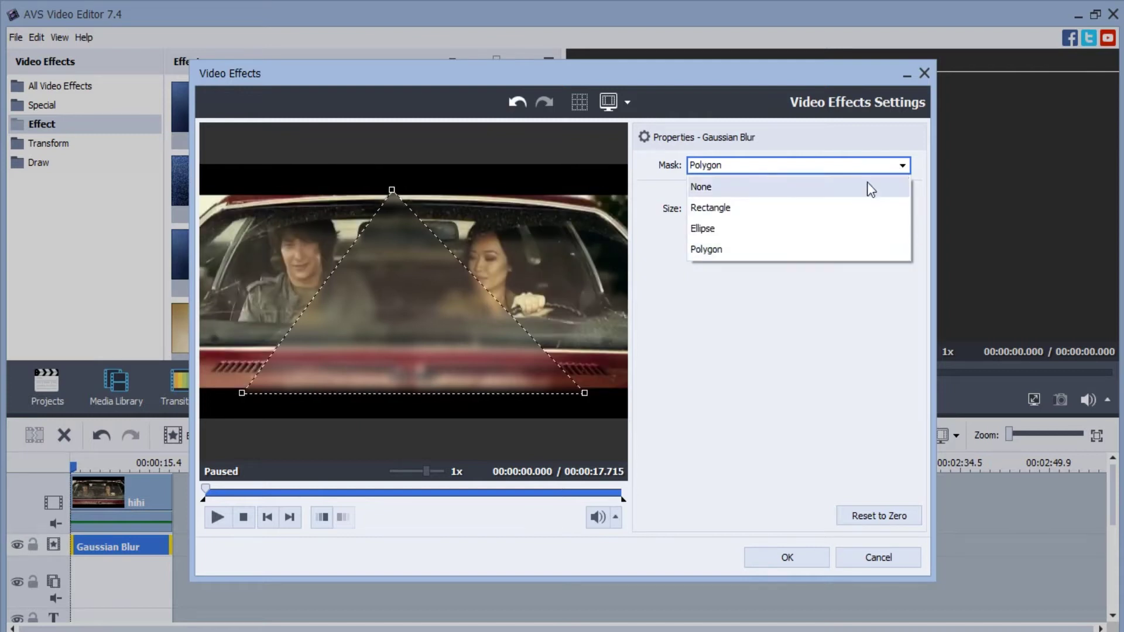
click(820, 228)
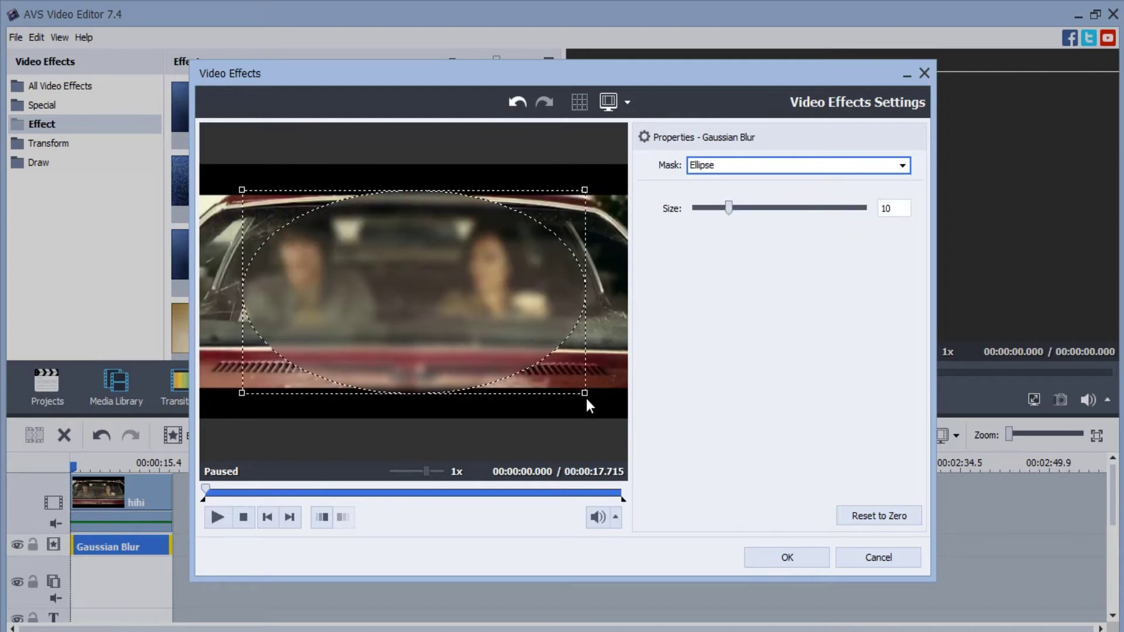
drag(585, 395, 324, 265)
drag(295, 230, 503, 264)
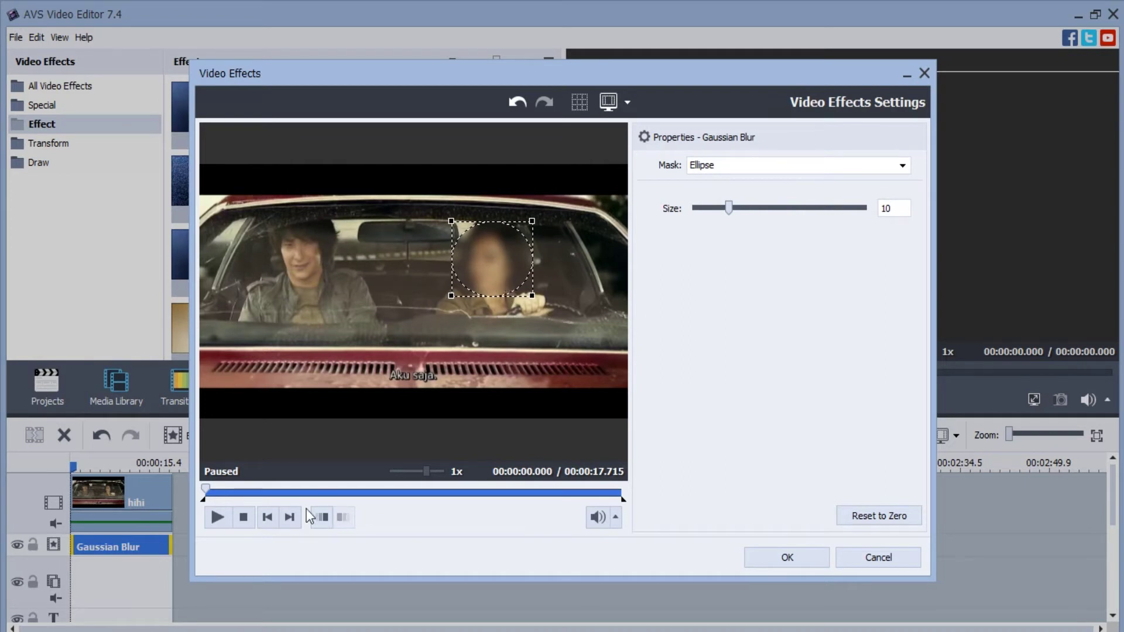
- Set the Gaussian Blur size to 12 and play the clip to preview the masked blur
click(729, 209)
drag(729, 210, 737, 214)
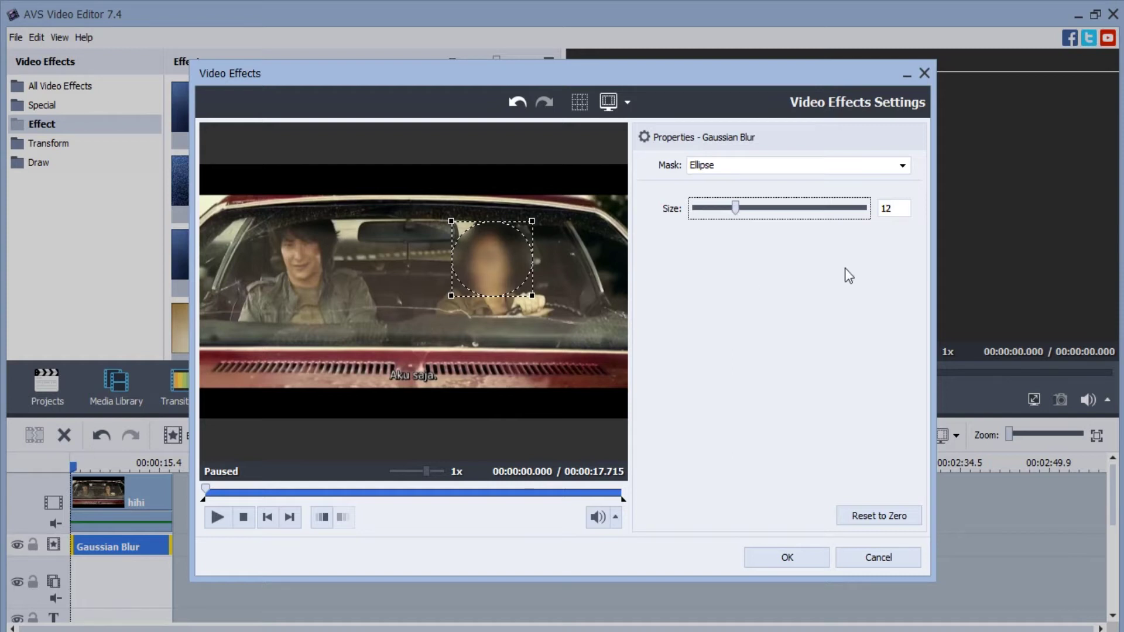
click(222, 523)
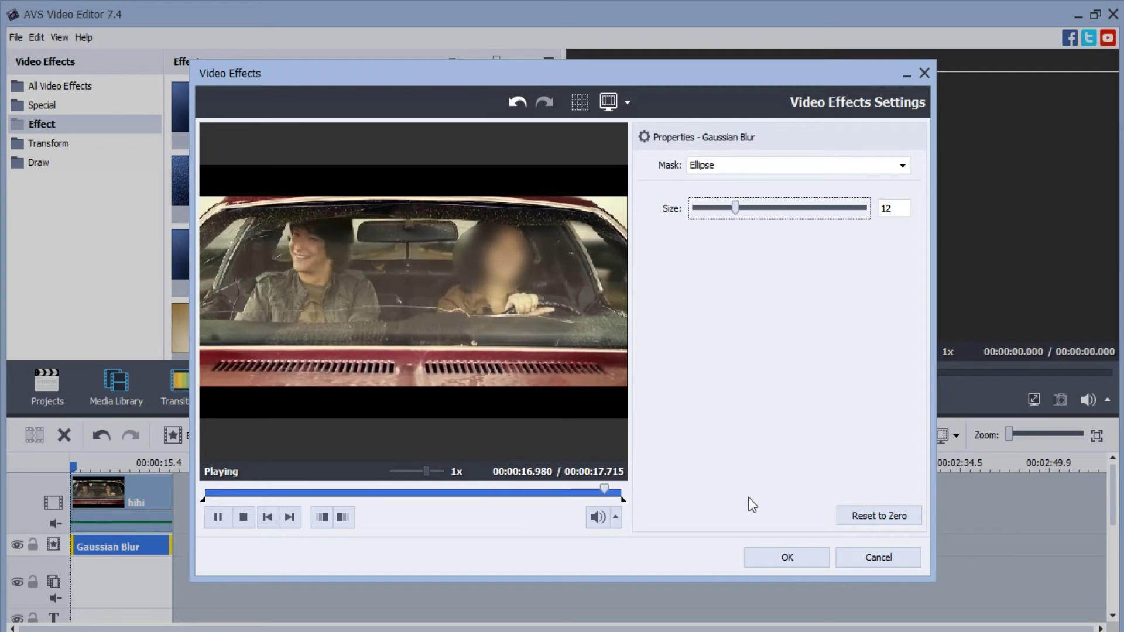
- Discard the Gaussian Blur settings and delete the effect from the effects track
click(864, 557)
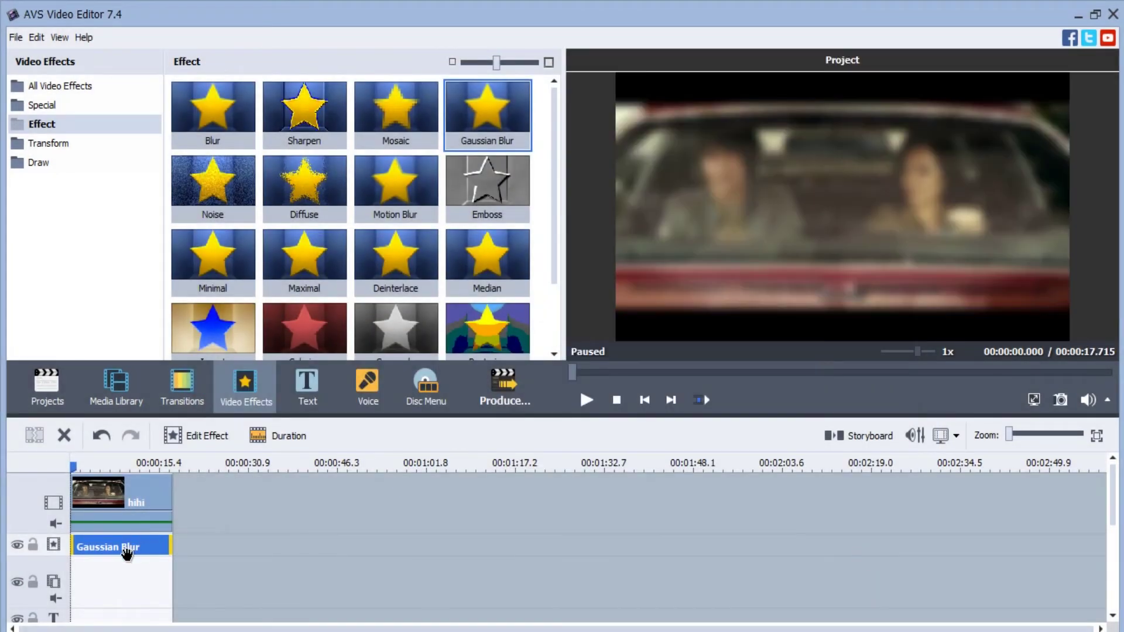
right_click(127, 554)
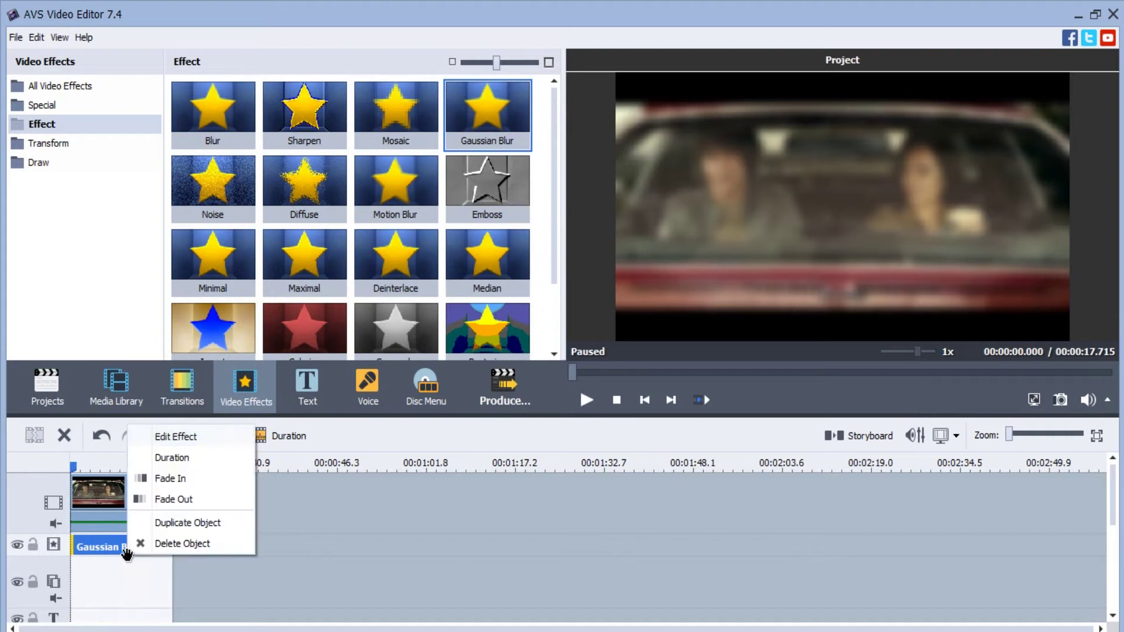
click(190, 543)
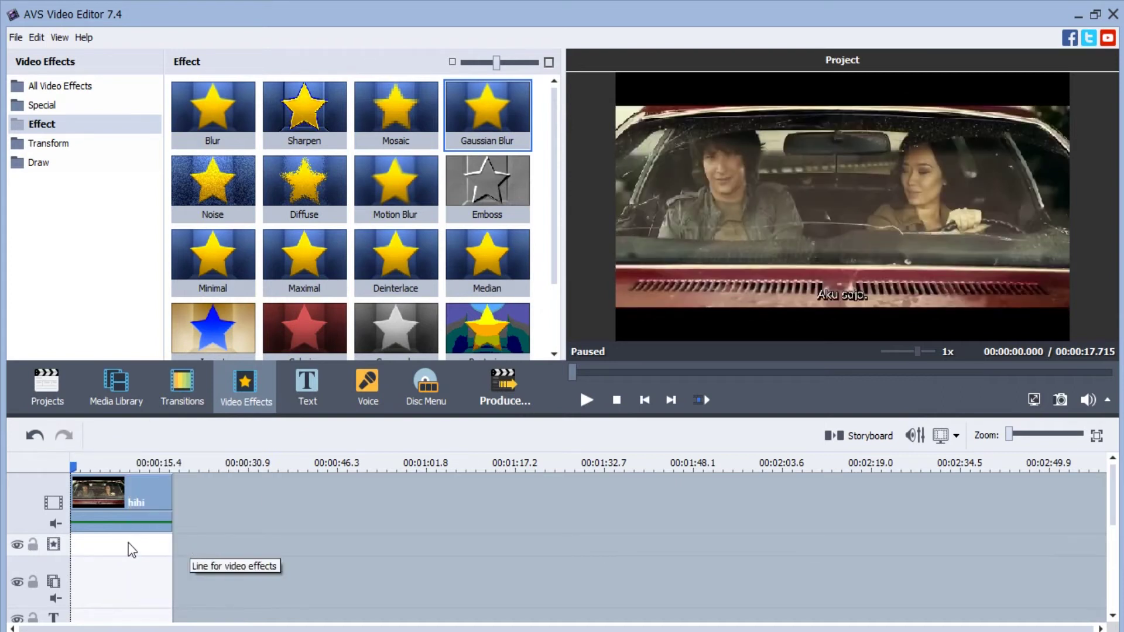
- Add the Mosaic effect at the start of the effects track and shorten it to the hihi clip's length
click(386, 111)
drag(400, 108, 72, 539)
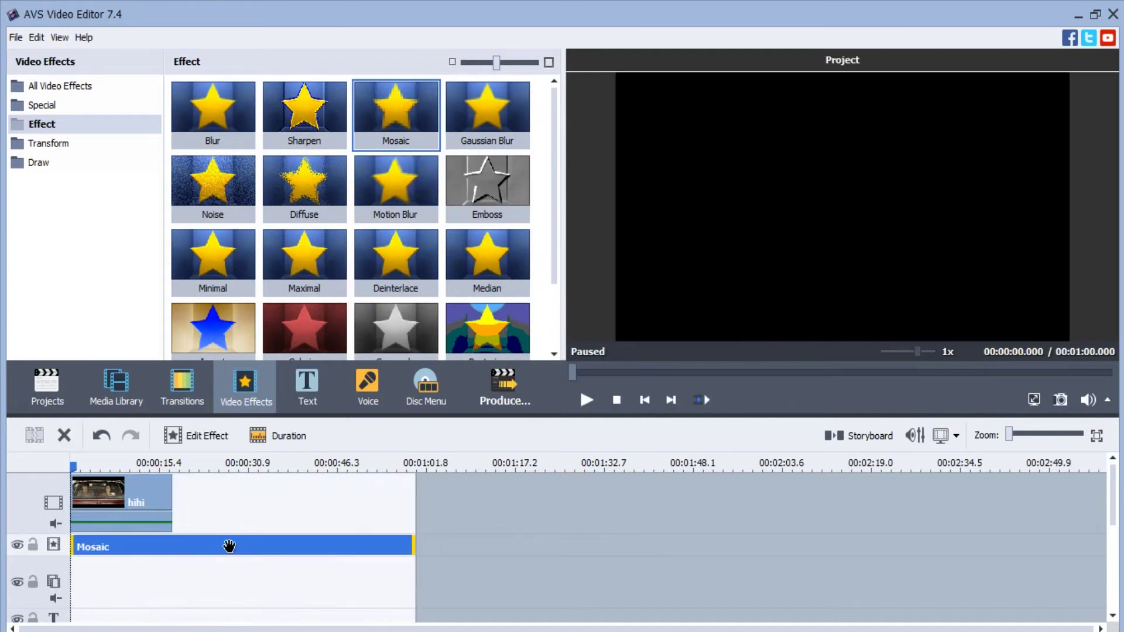
drag(415, 546, 171, 546)
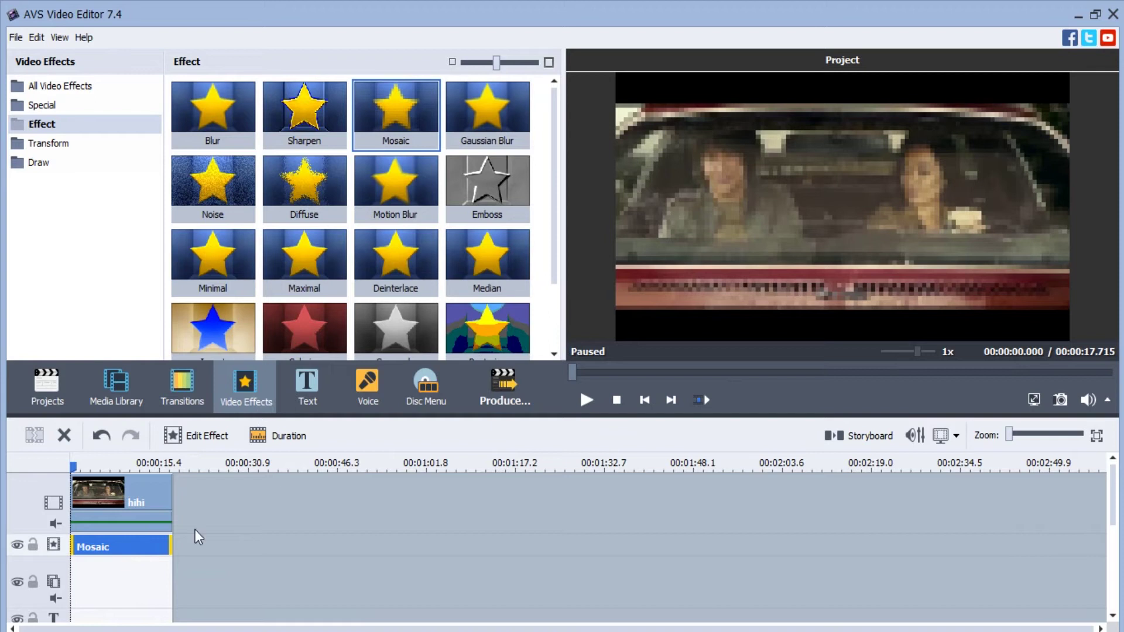
- Give the Mosaic effect on the effects track an Ellipse mask and fit the ellipse over the woman driver's face
double_click(145, 541)
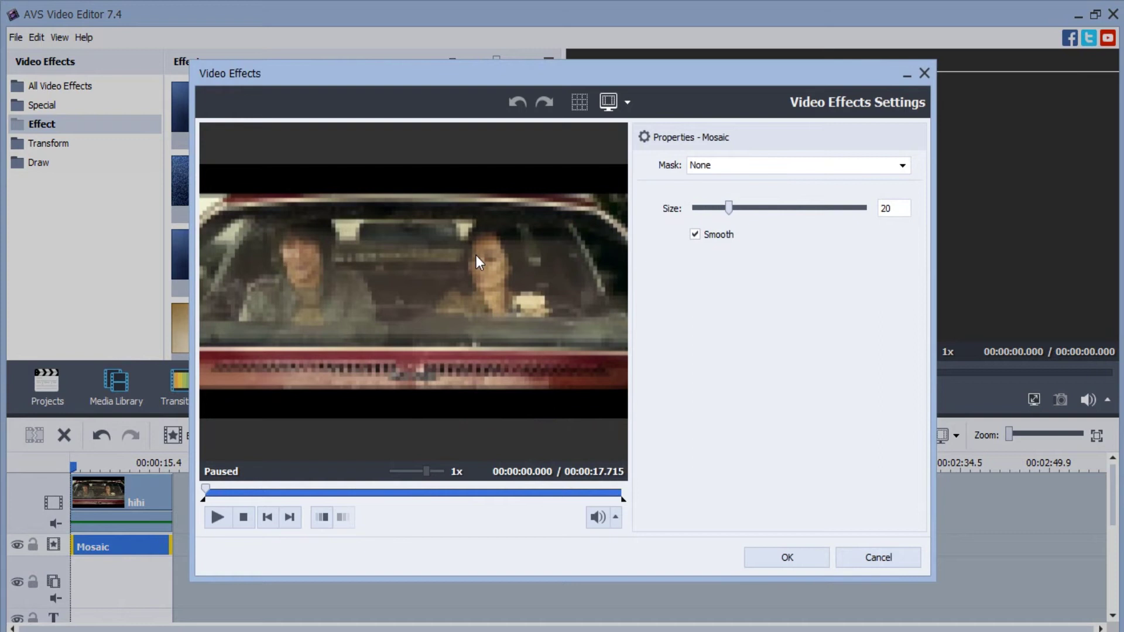
click(903, 167)
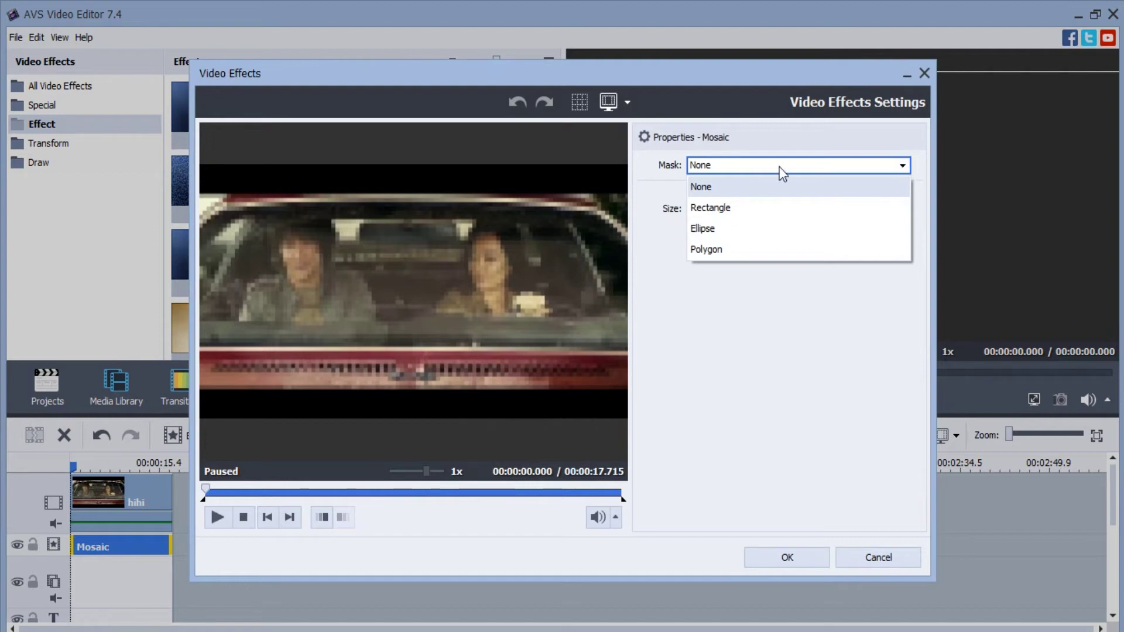
click(724, 234)
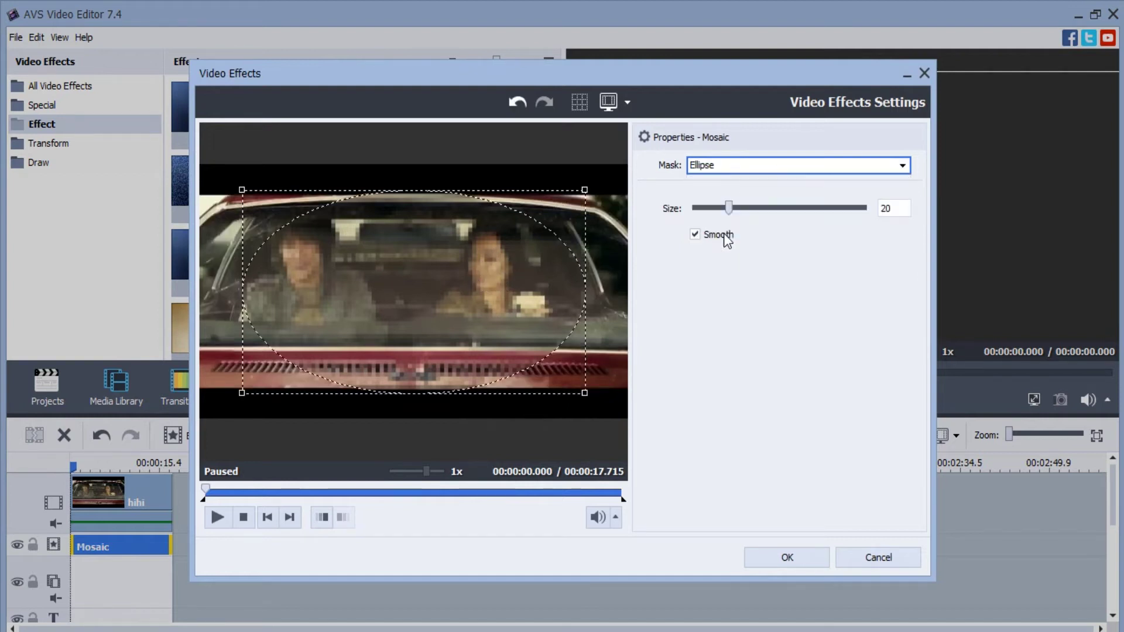
drag(584, 393, 327, 279)
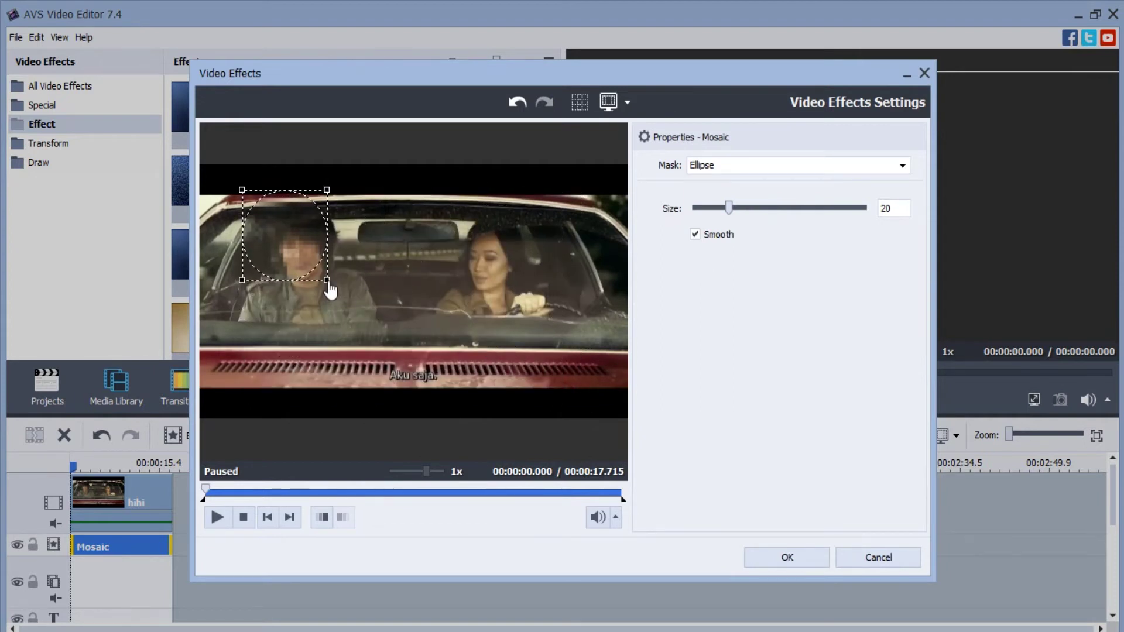
drag(313, 241, 504, 266)
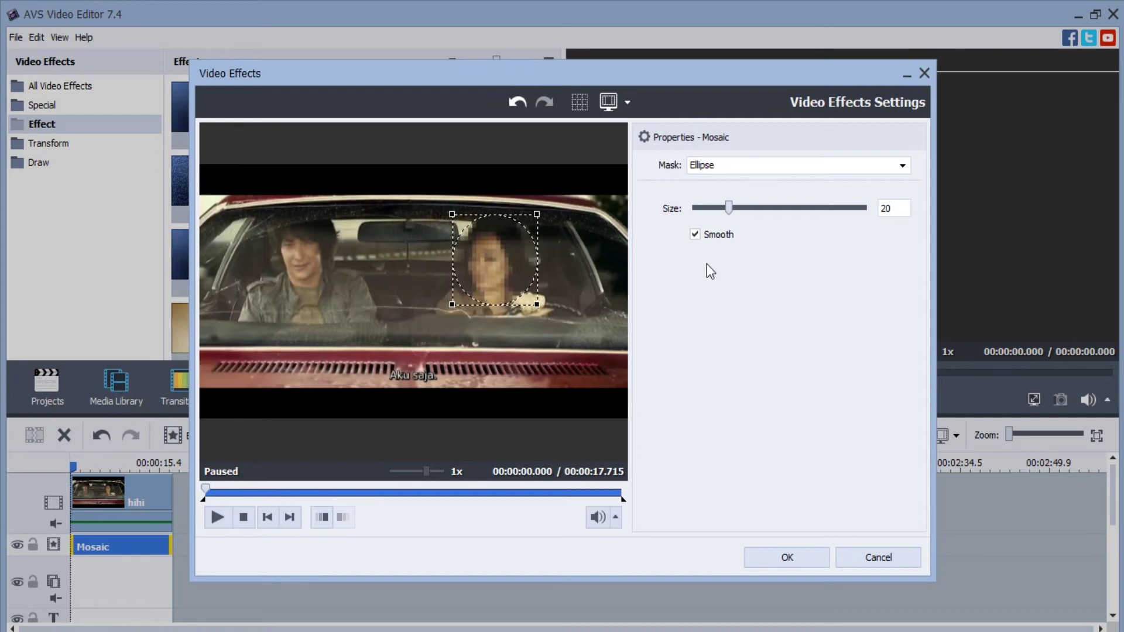
- Set the Mosaic size to 20 after trying 23, and apply the effect settings after previewing the masked clip
drag(729, 209, 735, 212)
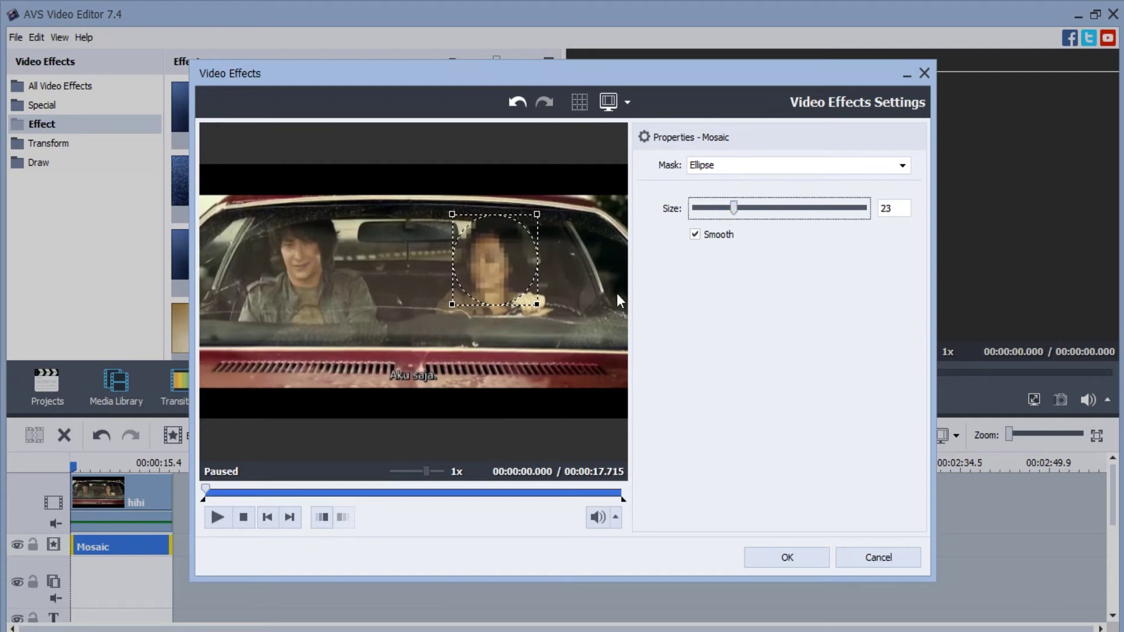
click(554, 266)
drag(735, 209, 747, 251)
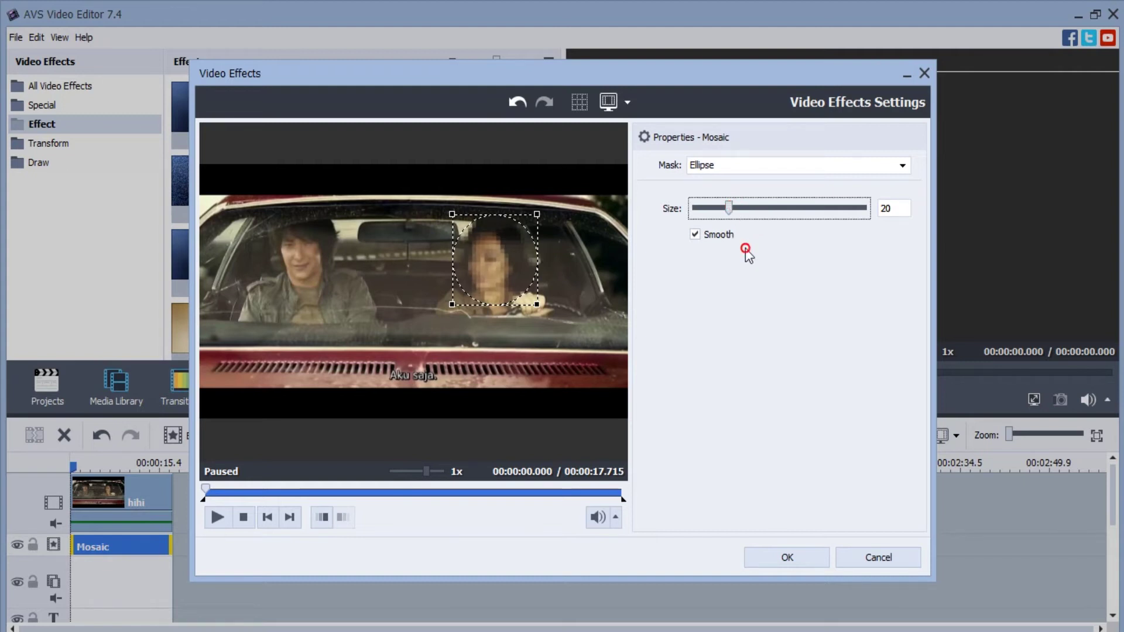
click(210, 521)
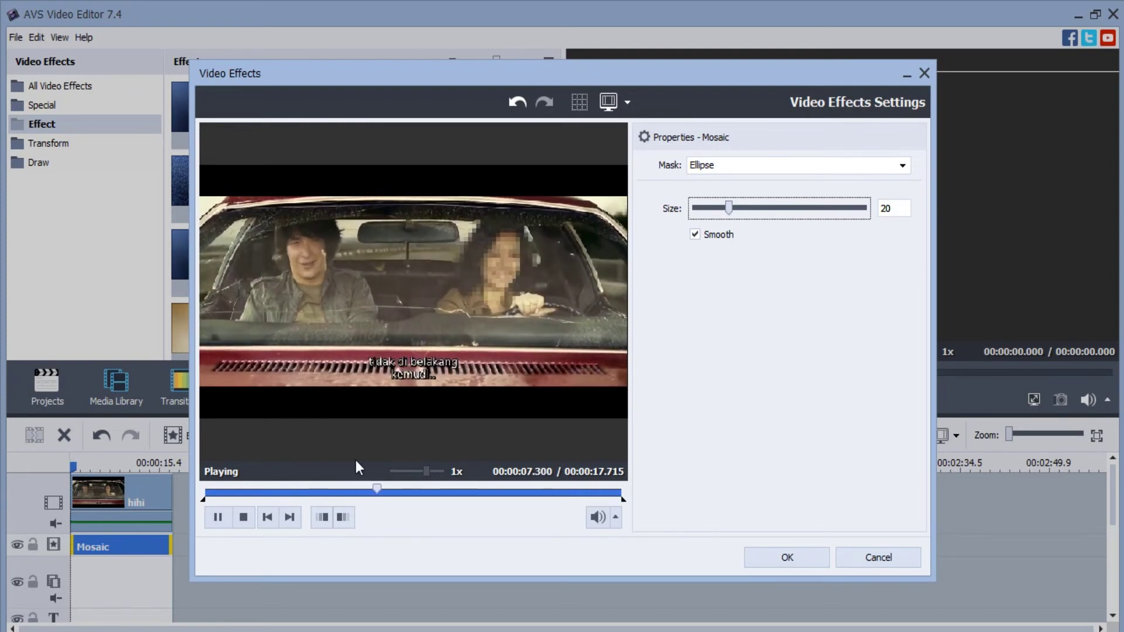
click(218, 517)
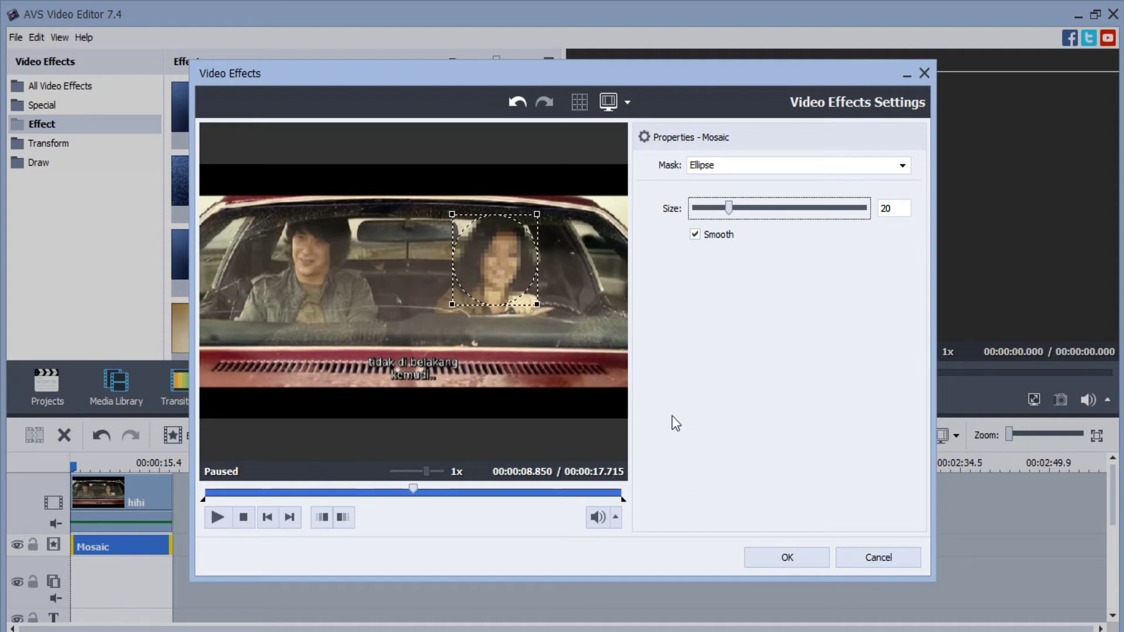
click(787, 556)
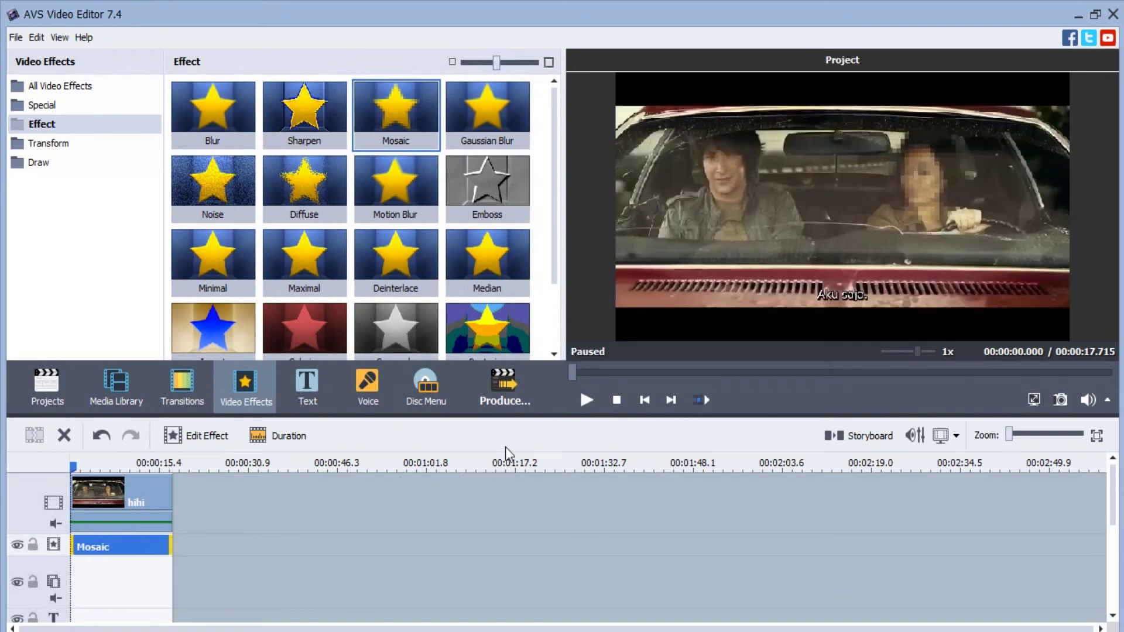
- Start producing the project as a video file and choose the AVI format with its HD H.264/AVC 720p profile
click(508, 387)
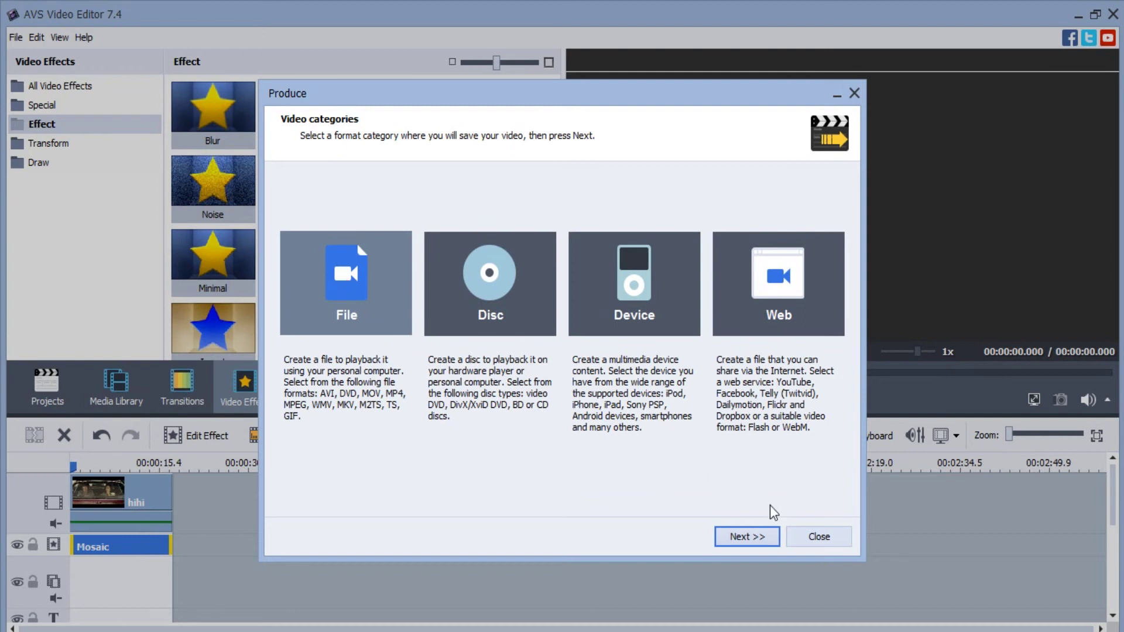
key(Return)
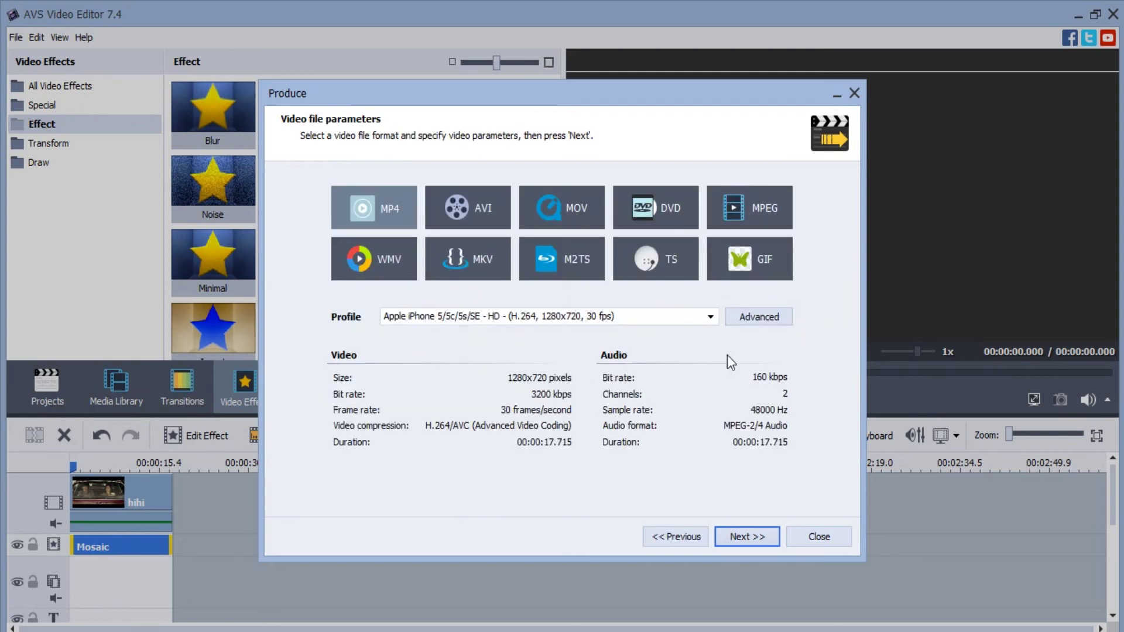
click(495, 215)
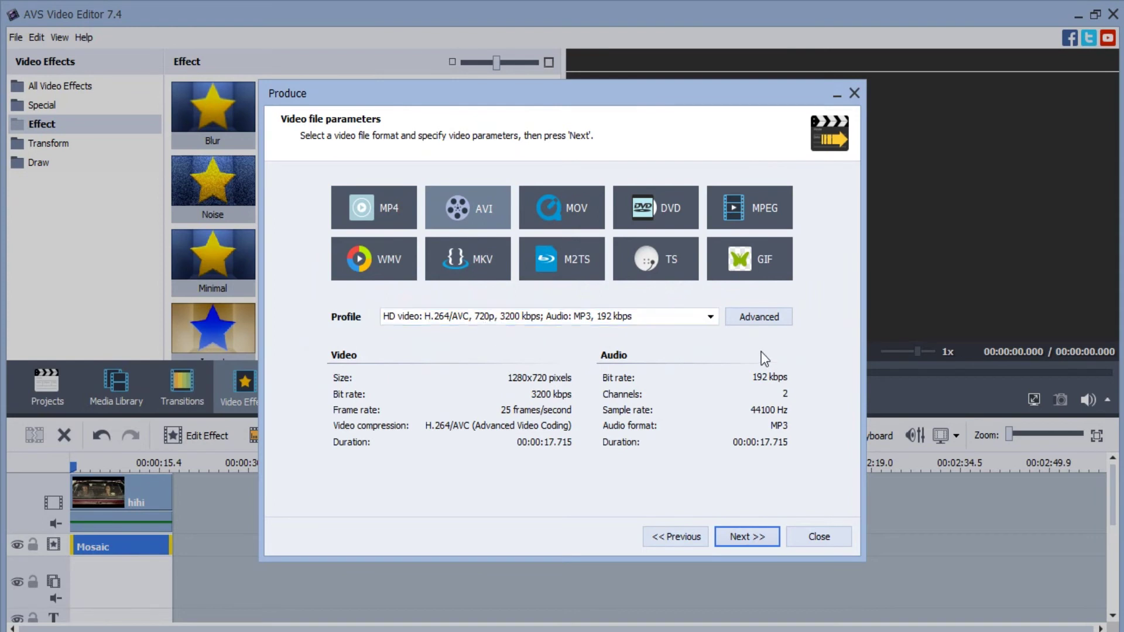
click(743, 537)
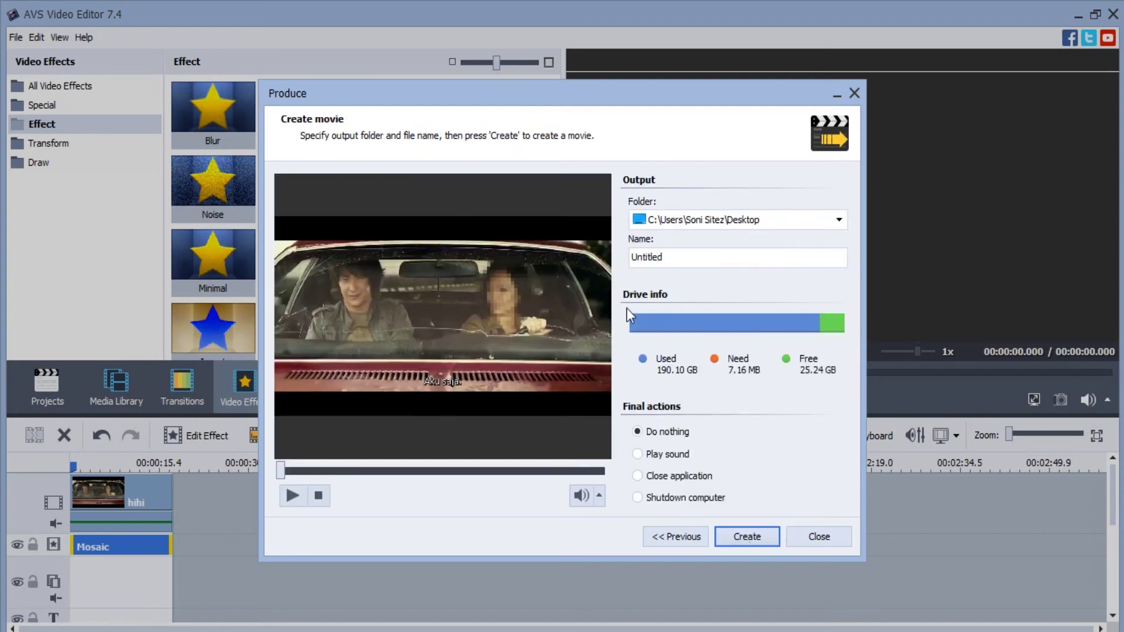
- Name the output file Blur Video and create the movie in the Desktop folder
click(838, 221)
click(838, 222)
click(753, 256)
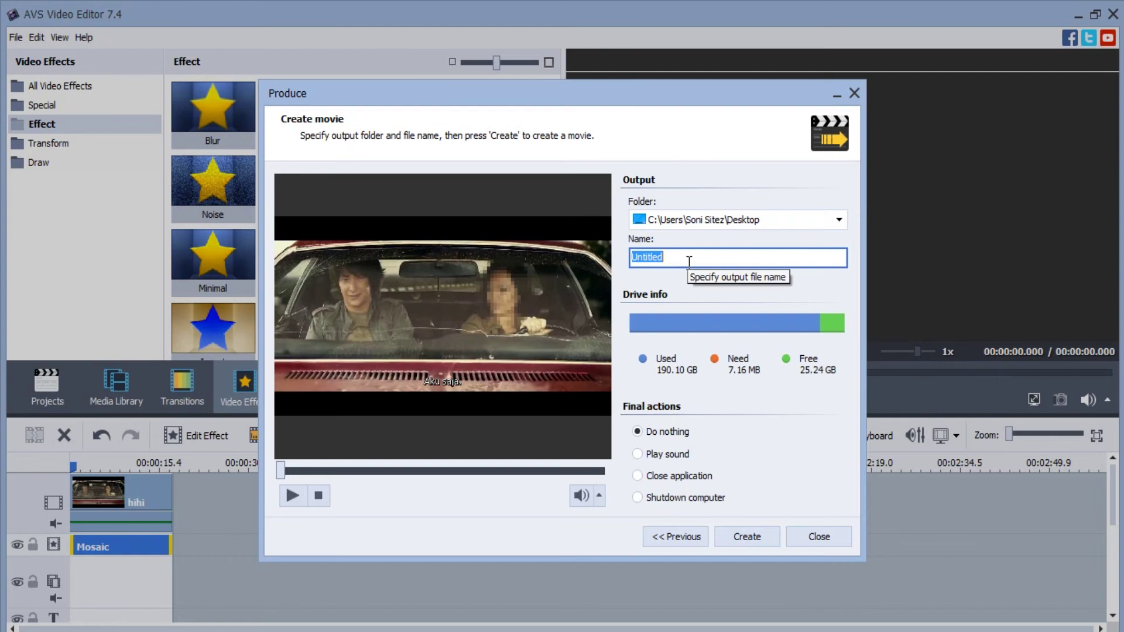
text(B)
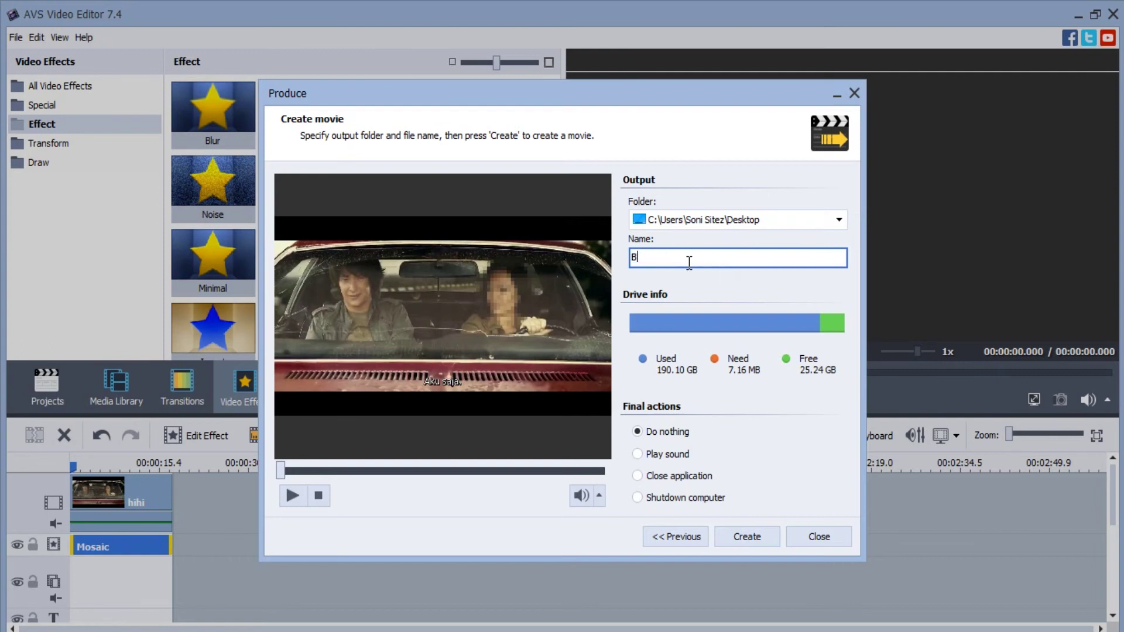
text(lur Video)
click(742, 540)
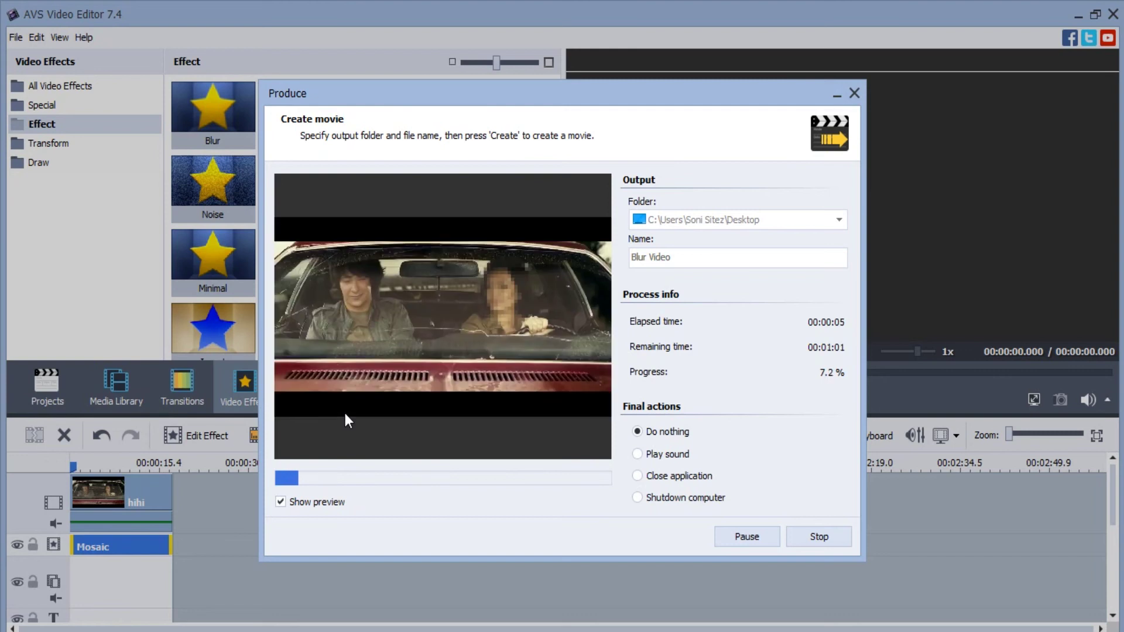
click(284, 501)
click(283, 501)
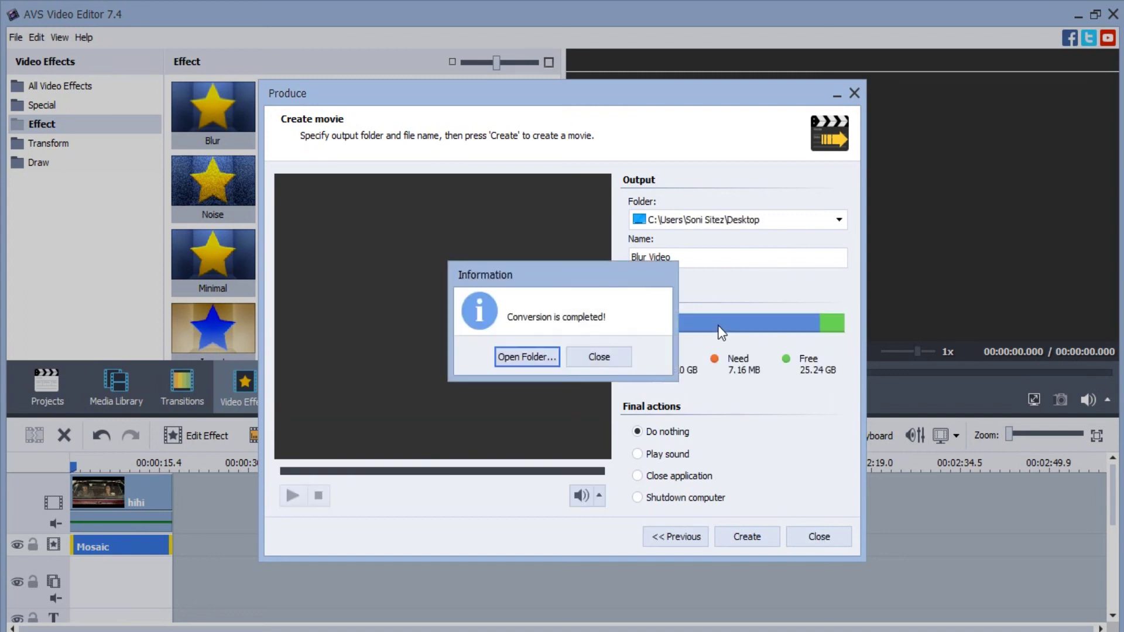
- Open the output folder in File Explorer, minimise the video editor and maximise the folder window
click(531, 359)
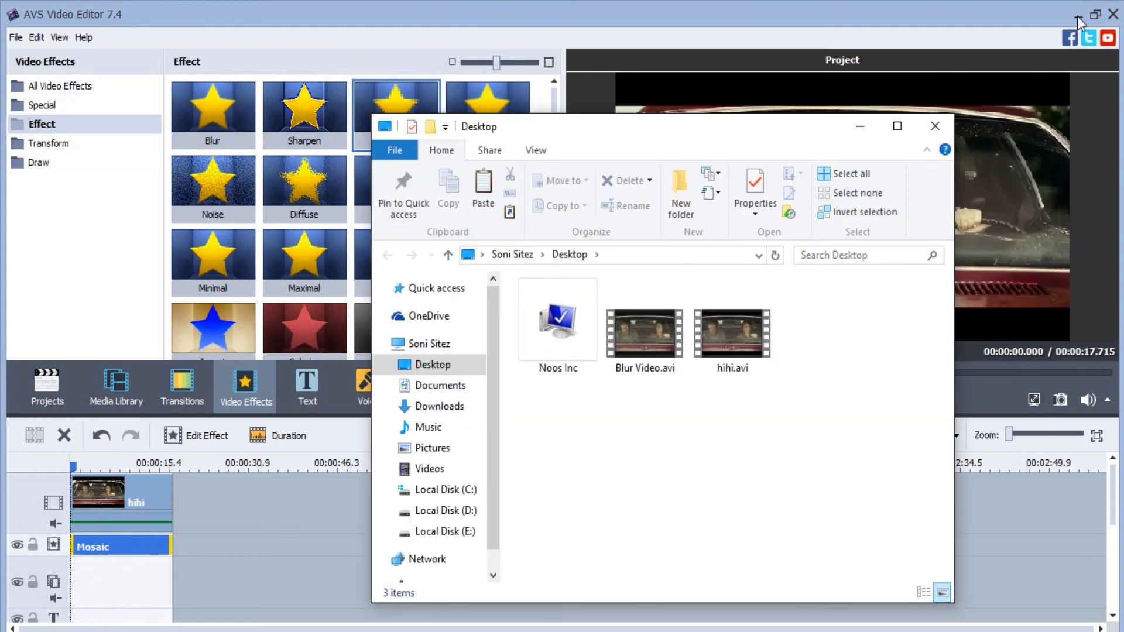
click(1078, 16)
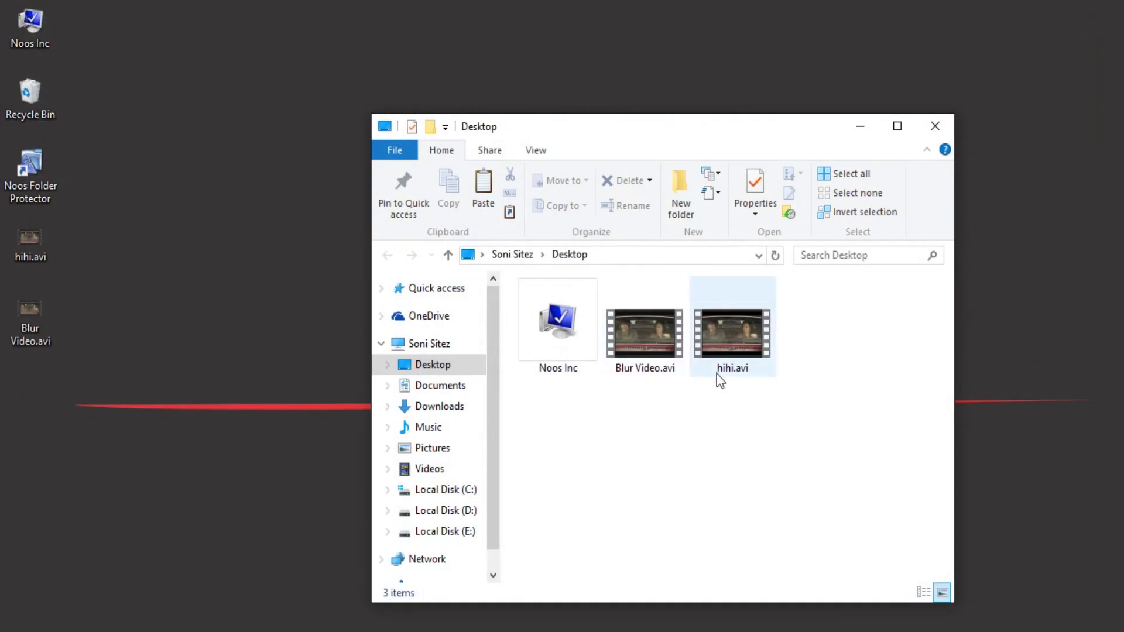
click(894, 133)
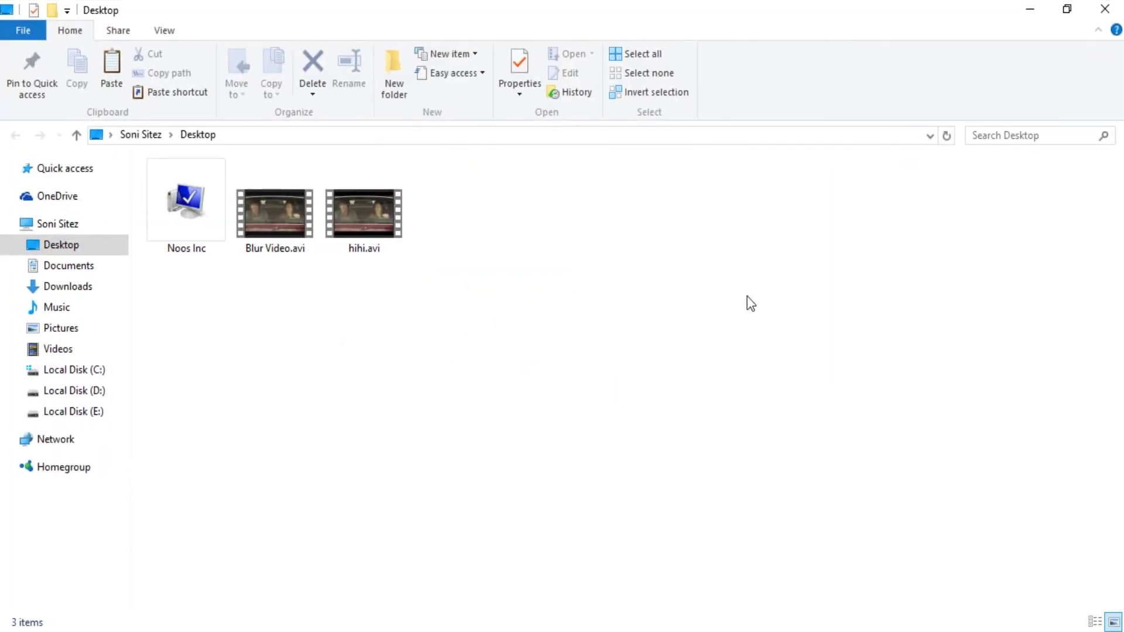
- Play the original hihi.avi clip in Movies & TV and close the player
click(345, 217)
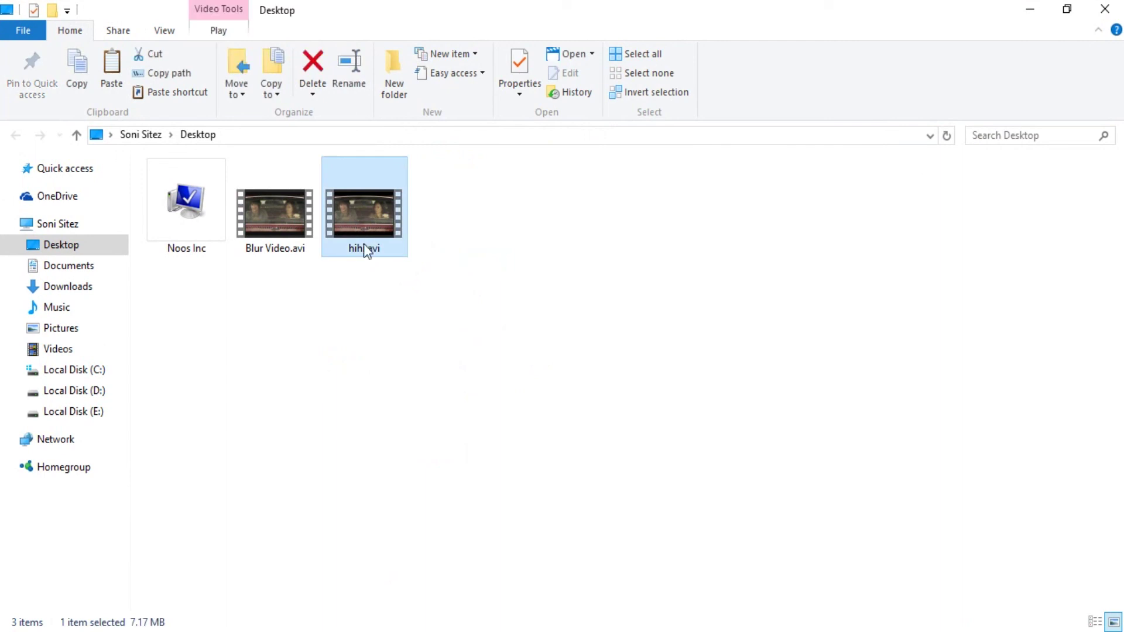
double_click(366, 228)
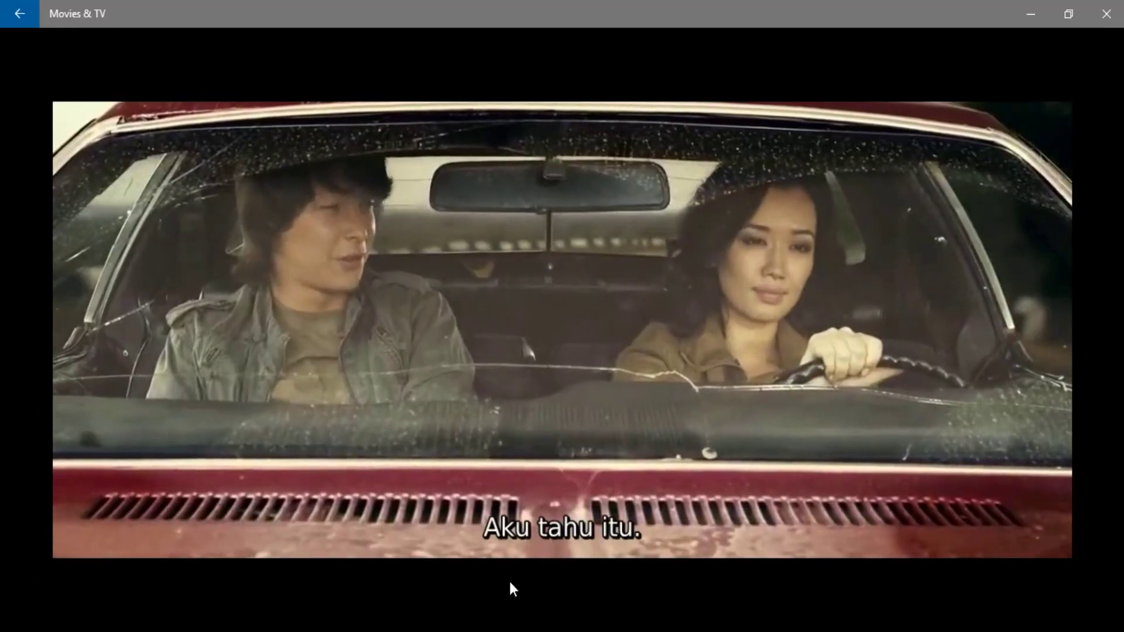
click(1103, 15)
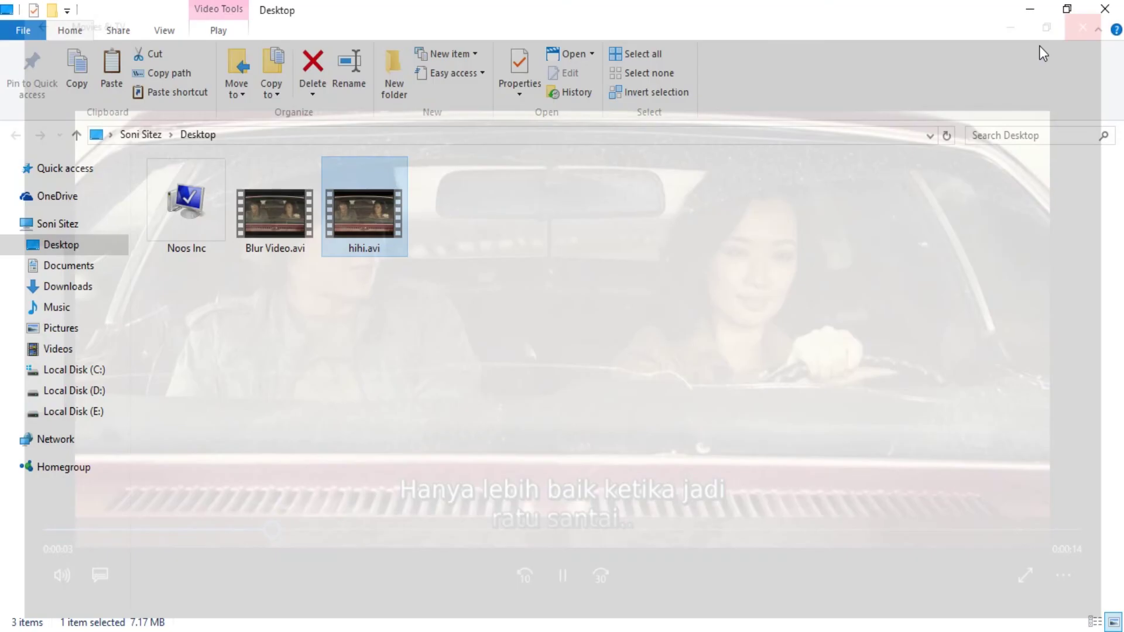
- Play the exported Blur Video.avi to check the mosaic over the woman's face, and close the player and folder window
click(297, 220)
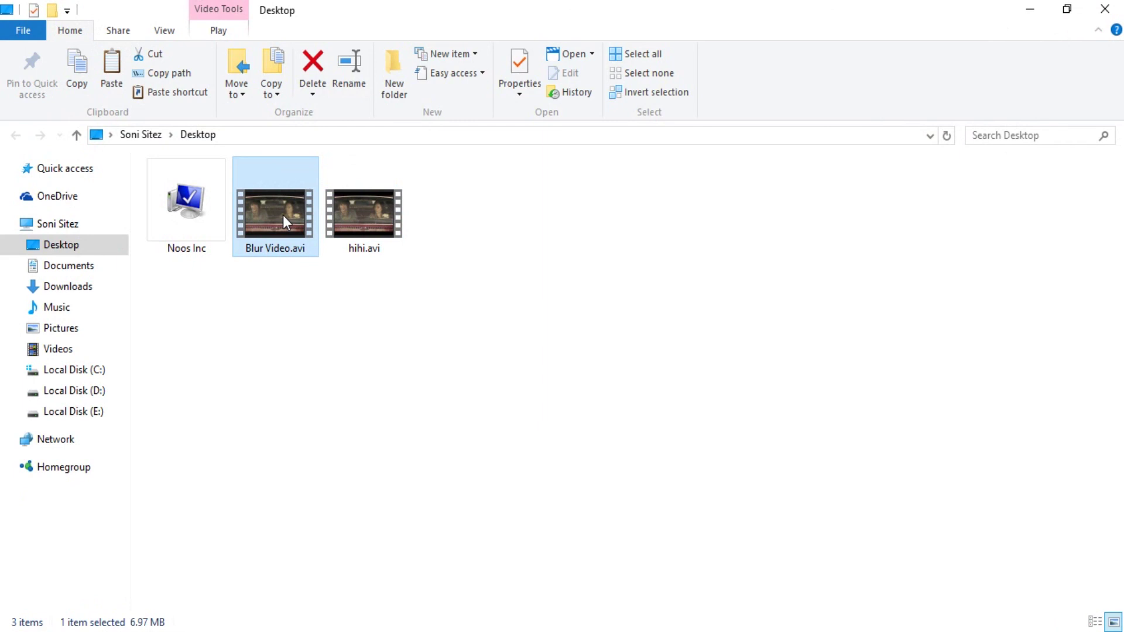
right_click(281, 216)
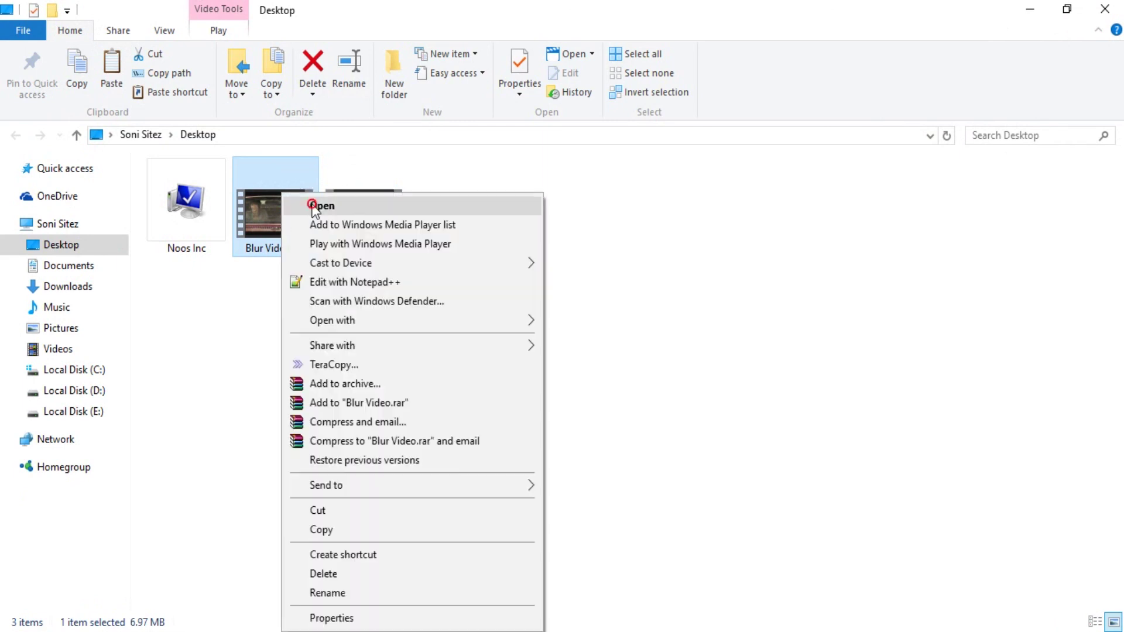
click(311, 204)
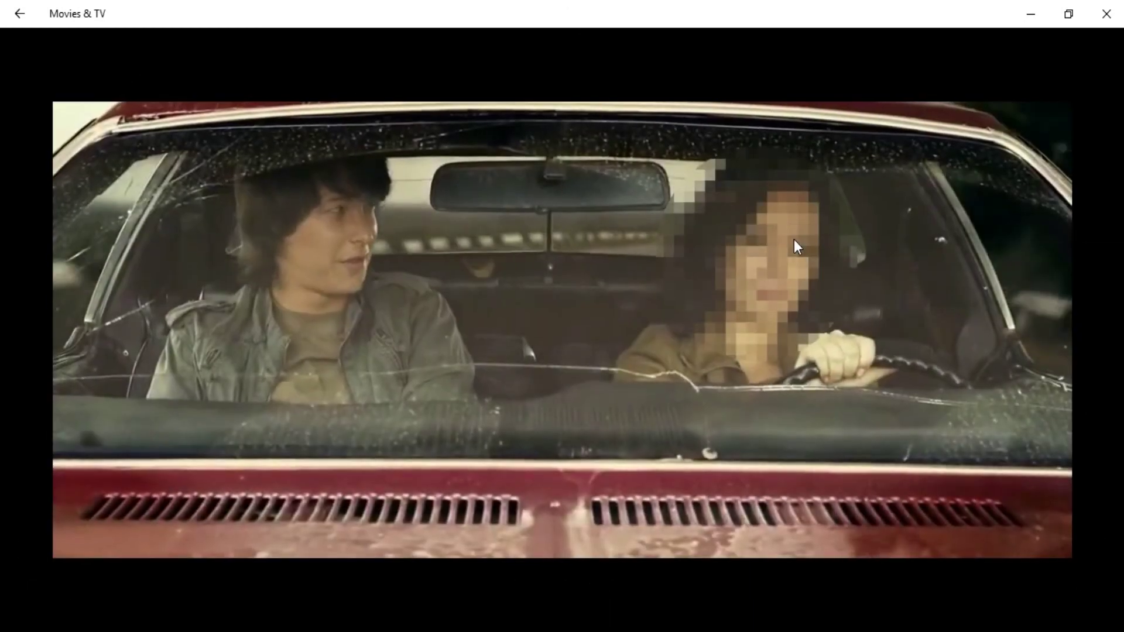
mouse_move(733, 209)
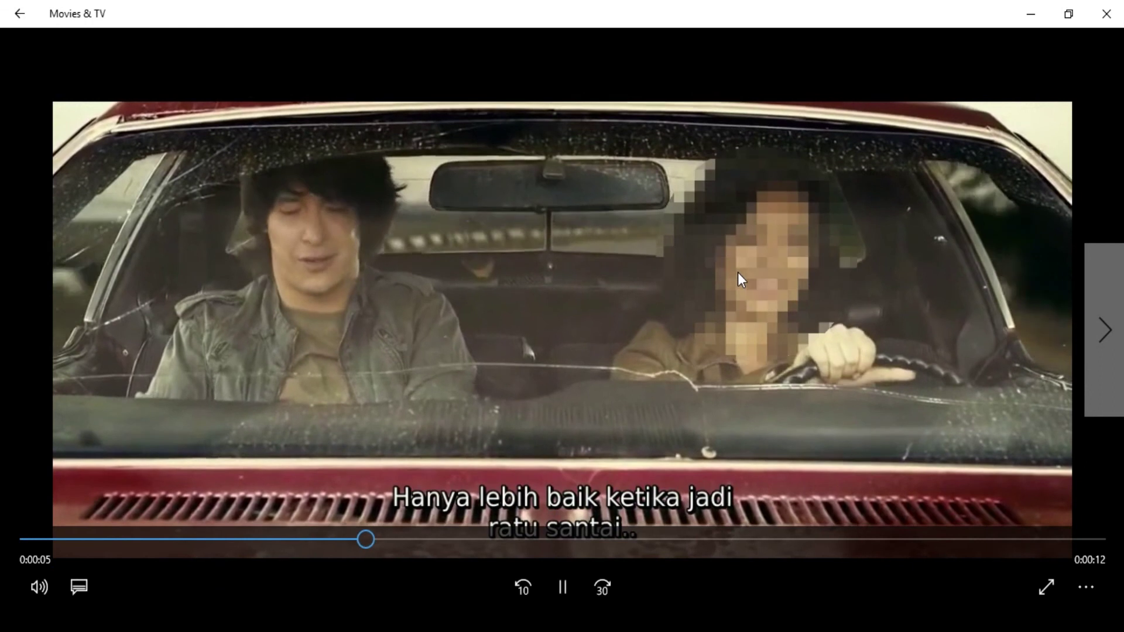
mouse_move(736, 377)
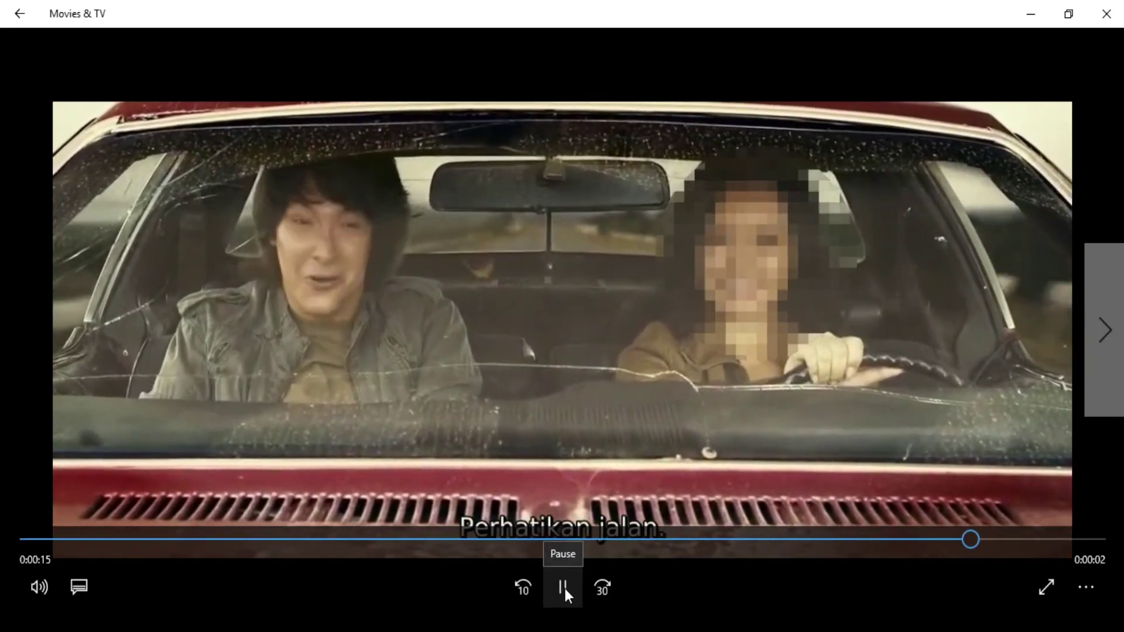
click(563, 586)
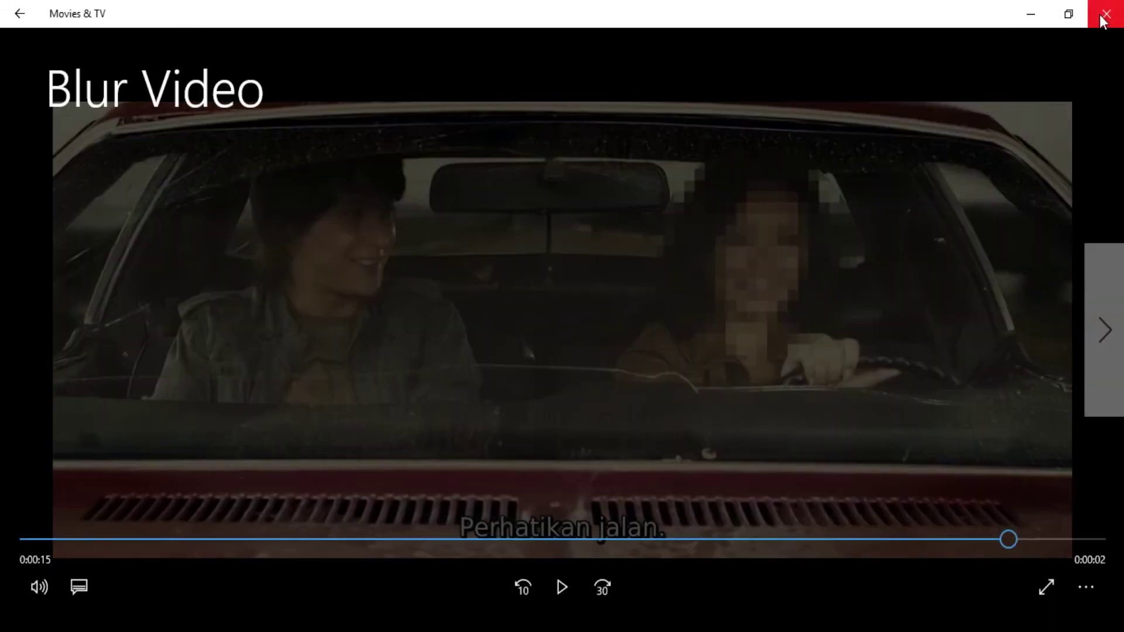
click(1104, 14)
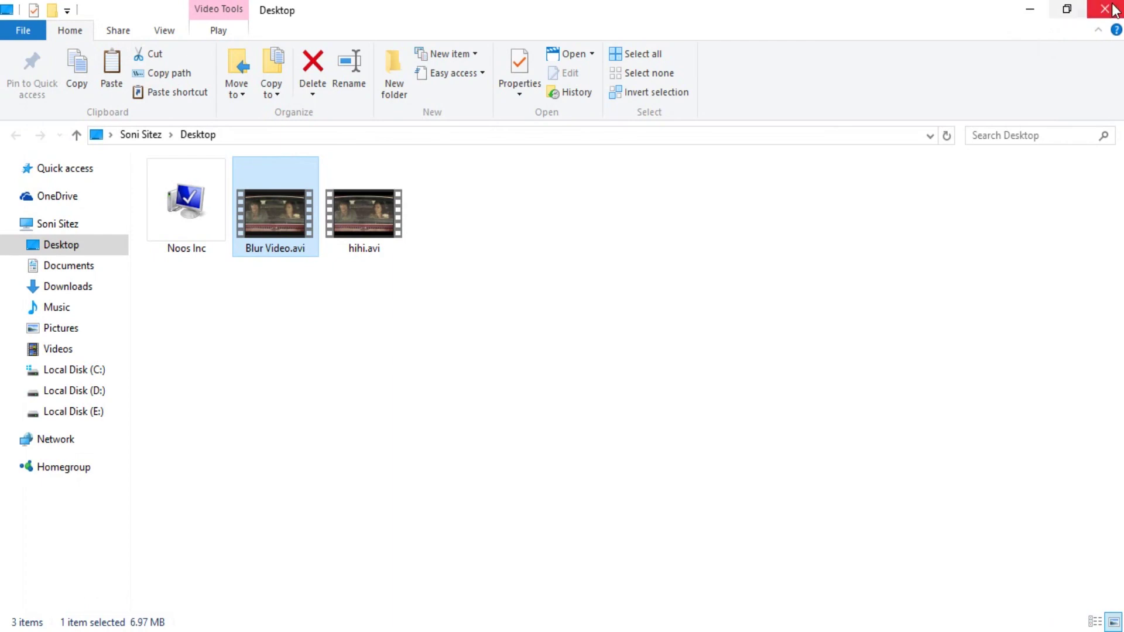
click(1106, 9)
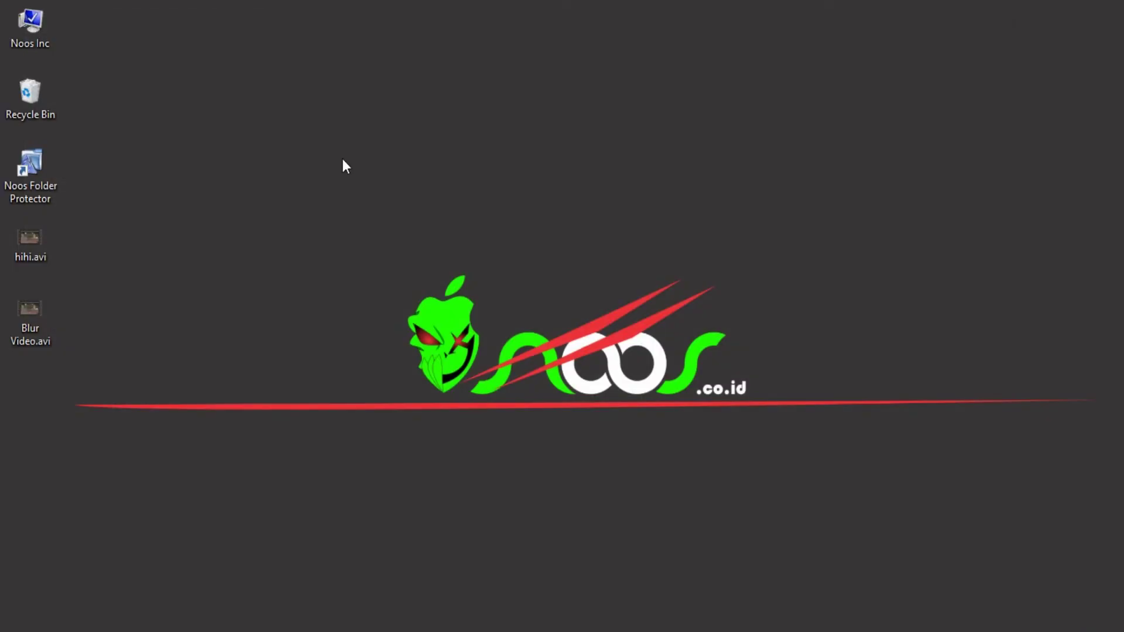